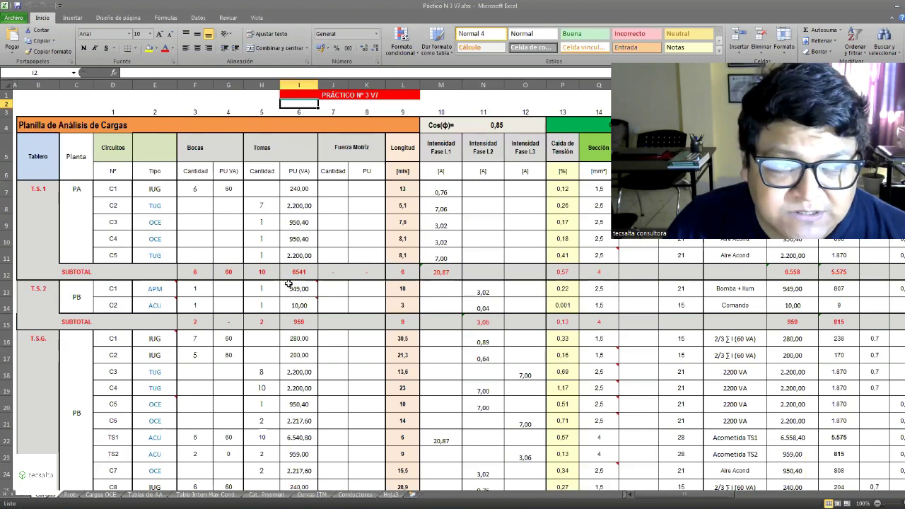
# Step: Switch to the AutoCAD drawing and examine the distribution scheme beside the ground-floor electrical plan
pyautogui.scroll(3, 297, 279)
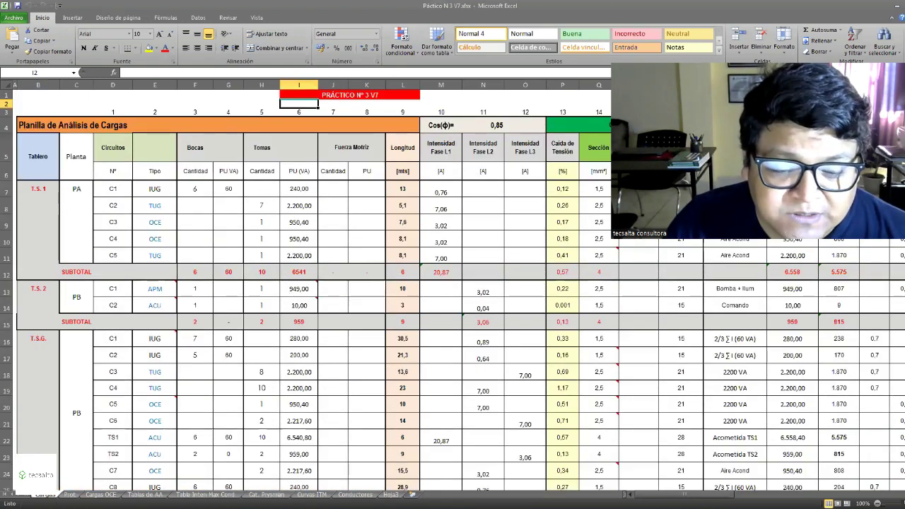
pyautogui.hotkey('alt', 'Tab')
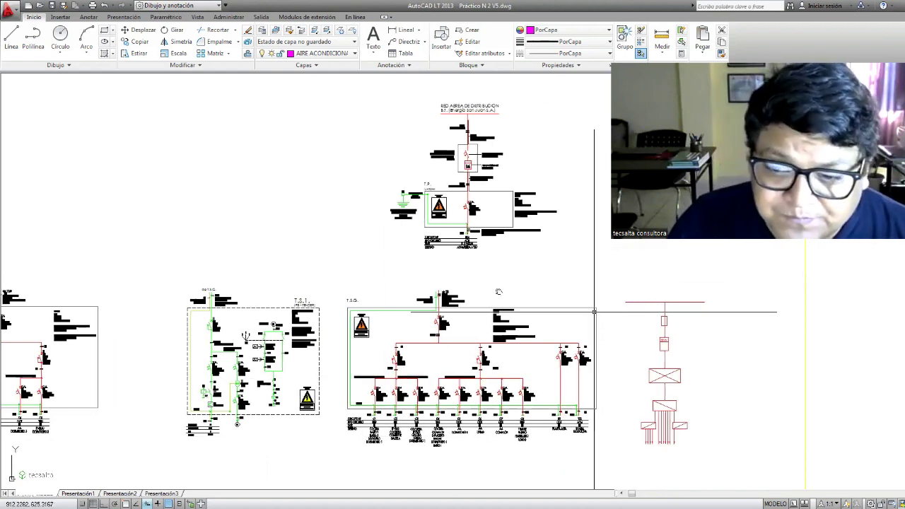
pyautogui.scroll(-5, 594, 311)
pyautogui.scroll(4, 385, 316)
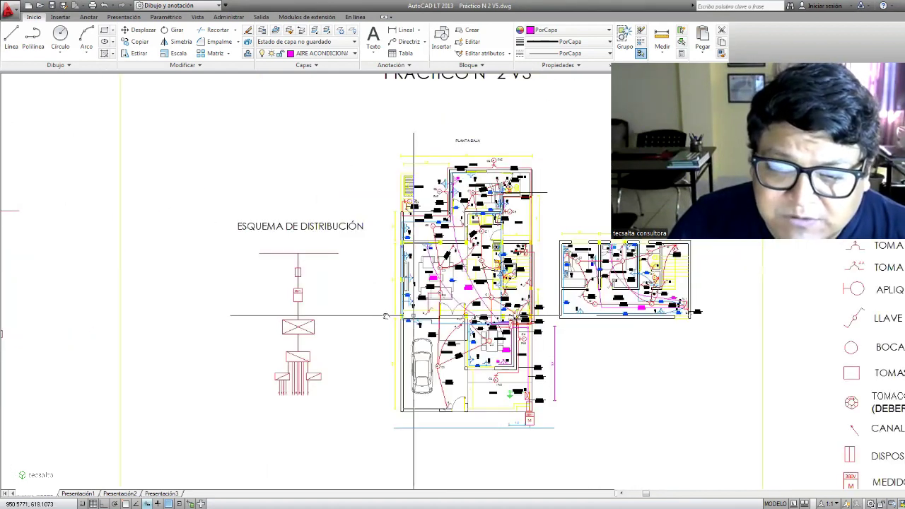
pyautogui.scroll(2, 459, 313)
pyautogui.scroll(2, 405, 313)
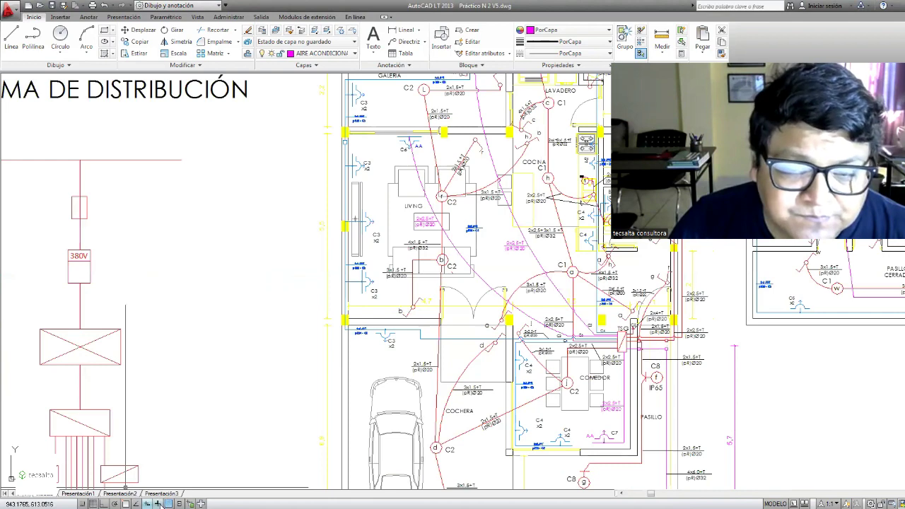
pyautogui.scroll(-2, 286, 327)
pyautogui.scroll(2, 286, 327)
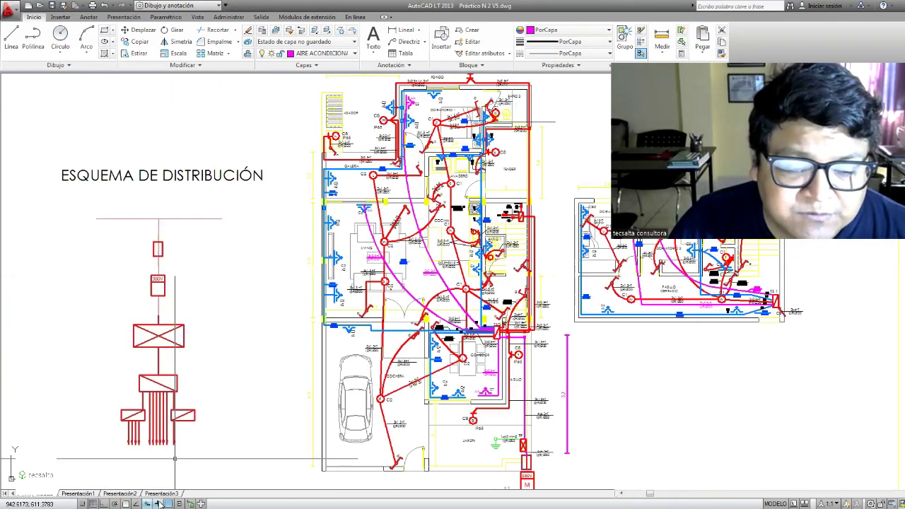
pyautogui.moveTo(361, 404)
pyautogui.mouseDown(button='middle')
pyautogui.moveTo(315, 375)
pyautogui.moveTo(298, 376)
pyautogui.mouseUp(button='middle')
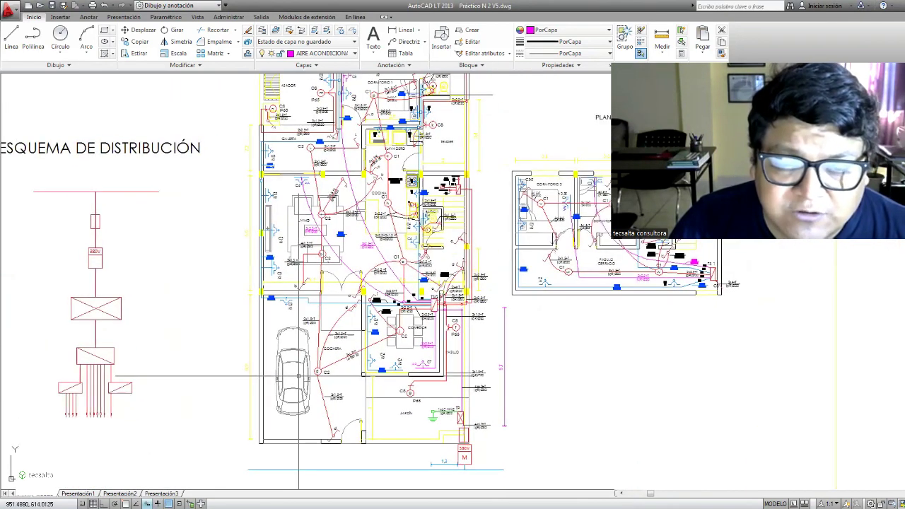
pyautogui.scroll(2, 298, 376)
pyautogui.scroll(1, 275, 283)
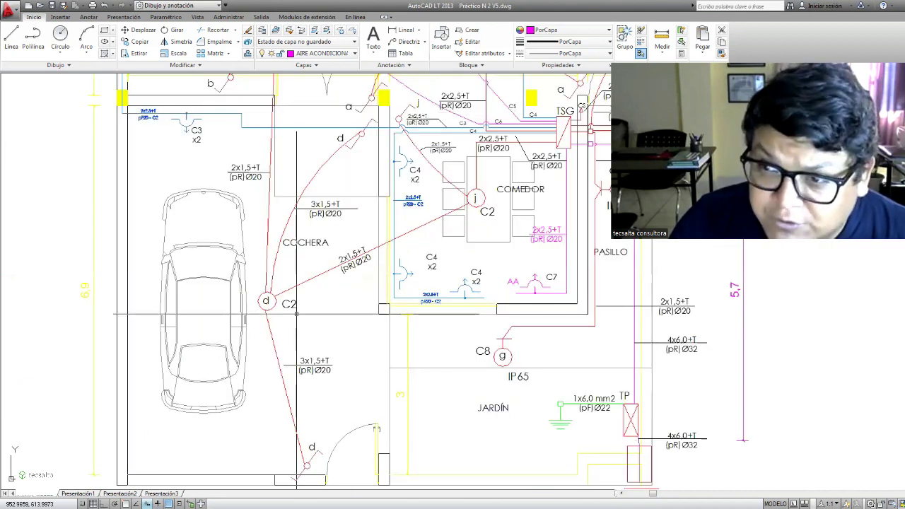
# Step: Examine the supply line on the ground-floor plan from the 380V meter through the TP board to the TSG board
pyautogui.scroll(-2, 261, 353)
pyautogui.moveTo(495, 440); pyautogui.dragTo(499, 454, button='middle')
pyautogui.scroll(3, 513, 468)
pyautogui.scroll(2, 514, 468)
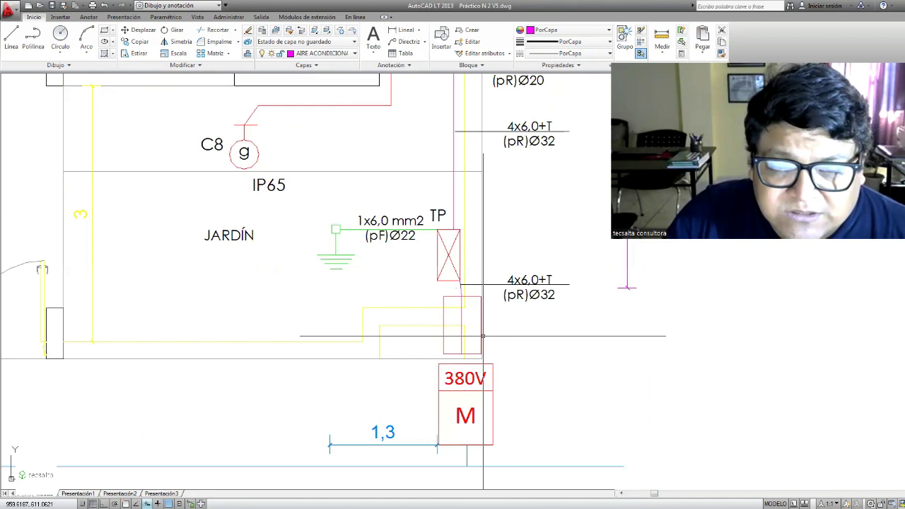
pyautogui.moveTo(464, 271); pyautogui.dragTo(462, 356, button='middle')
pyautogui.moveTo(443, 294); pyautogui.dragTo(461, 424, button='middle')
pyautogui.scroll(-3, 456, 396)
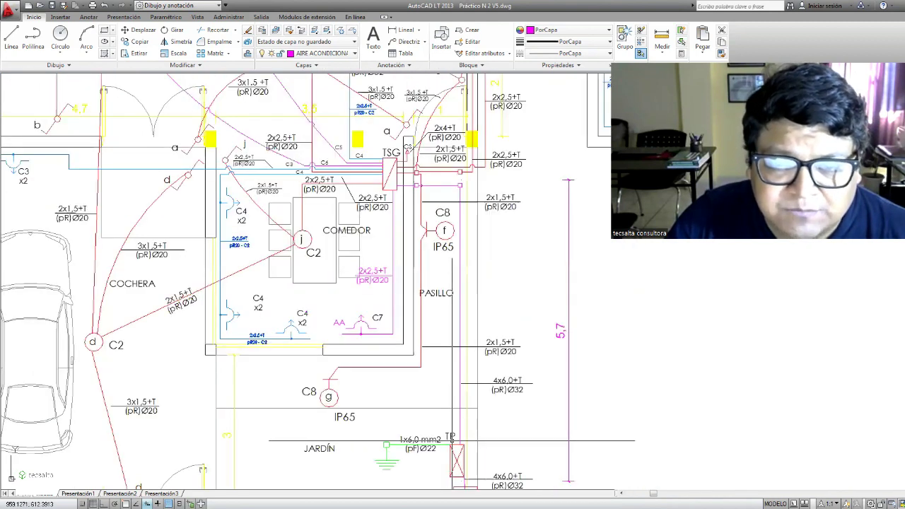
pyautogui.scroll(-2, 445, 367)
pyautogui.moveTo(623, 328); pyautogui.dragTo(777, 333, button='middle')
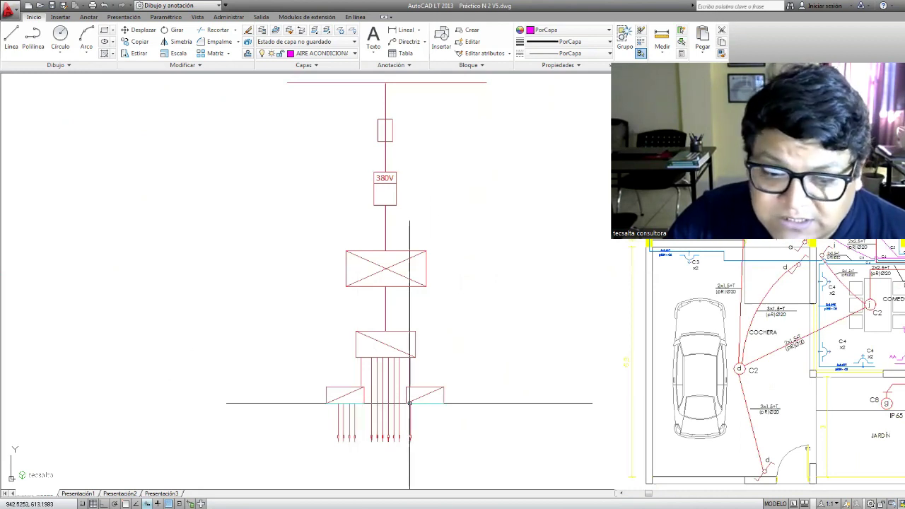
# Step: Examine the distribution scheme's sectional boards and locate TS 2 on the ground-floor plan and TS 1 on the upper-floor plan
pyautogui.scroll(4, 358, 397)
pyautogui.scroll(-5, 260, 348)
pyautogui.scroll(2, 261, 282)
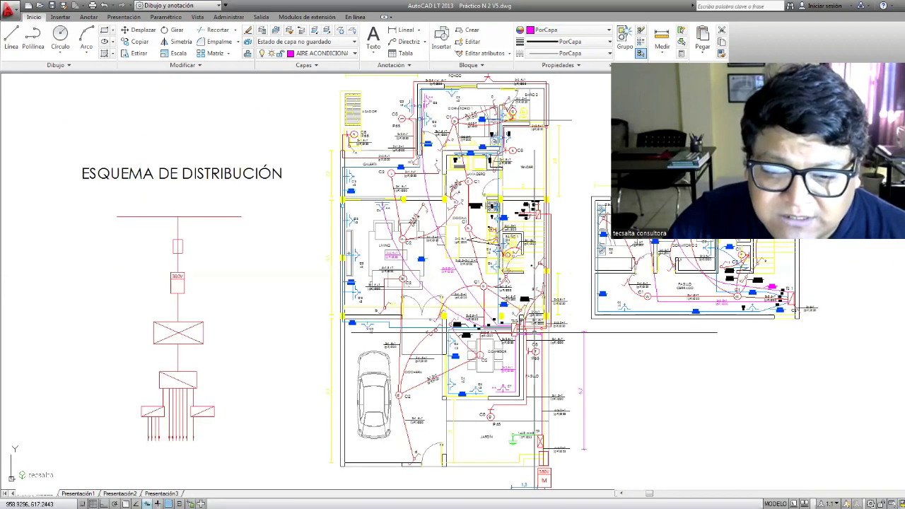
pyautogui.scroll(4, 495, 251)
pyautogui.scroll(4, 601, 93)
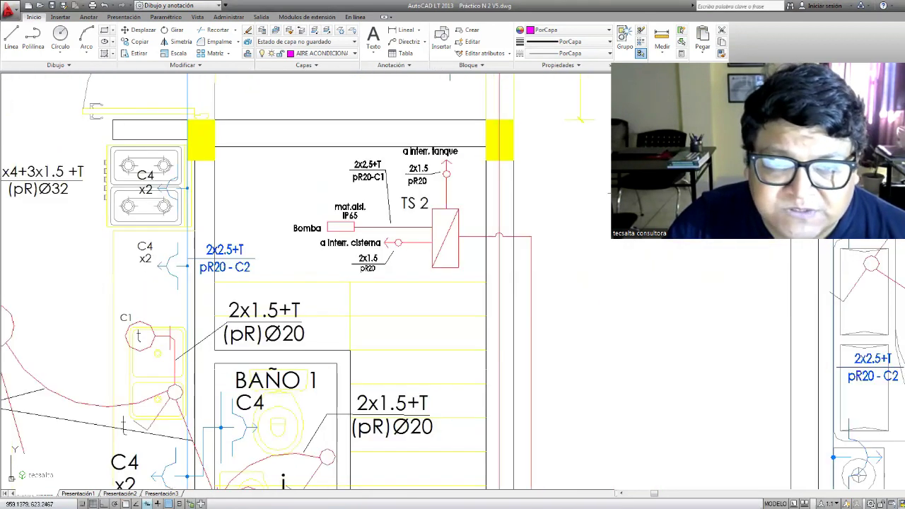
pyautogui.scroll(-6, 439, 192)
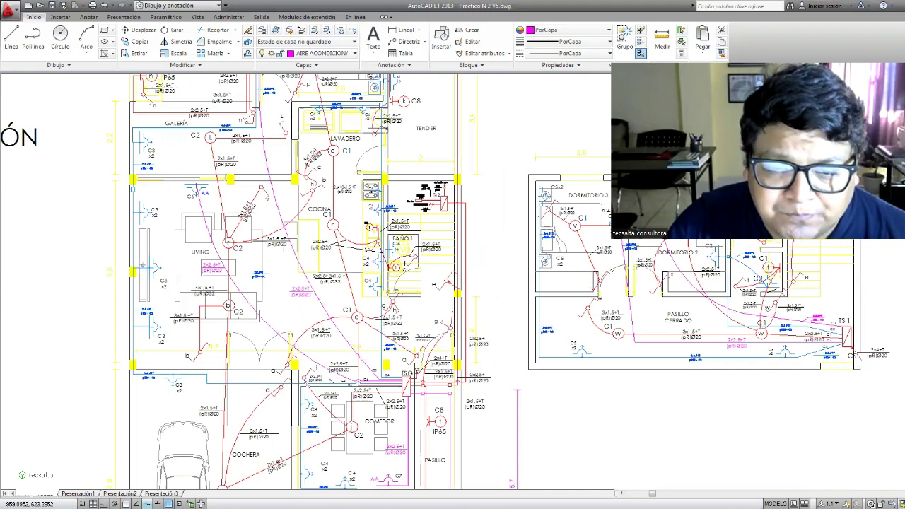
pyautogui.scroll(4, 440, 404)
pyautogui.scroll(-6, 639, 368)
pyautogui.scroll(3, 458, 297)
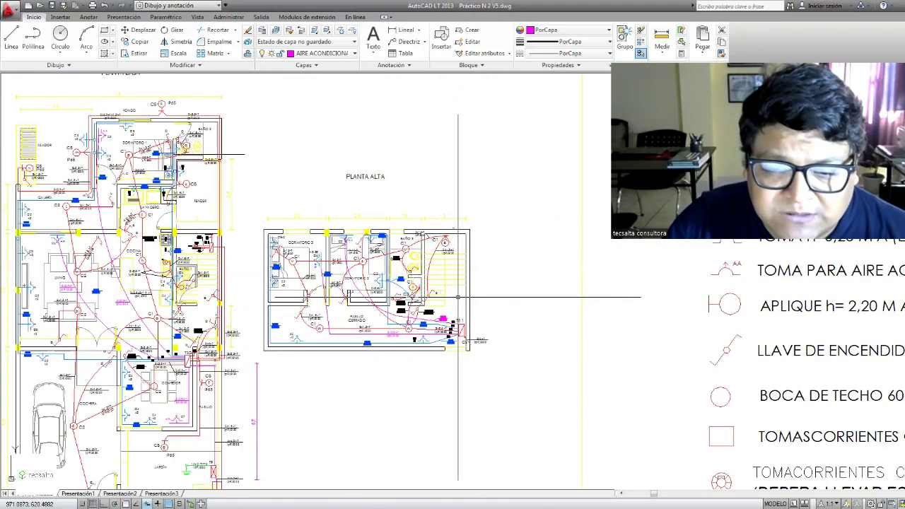
pyautogui.scroll(9, 459, 301)
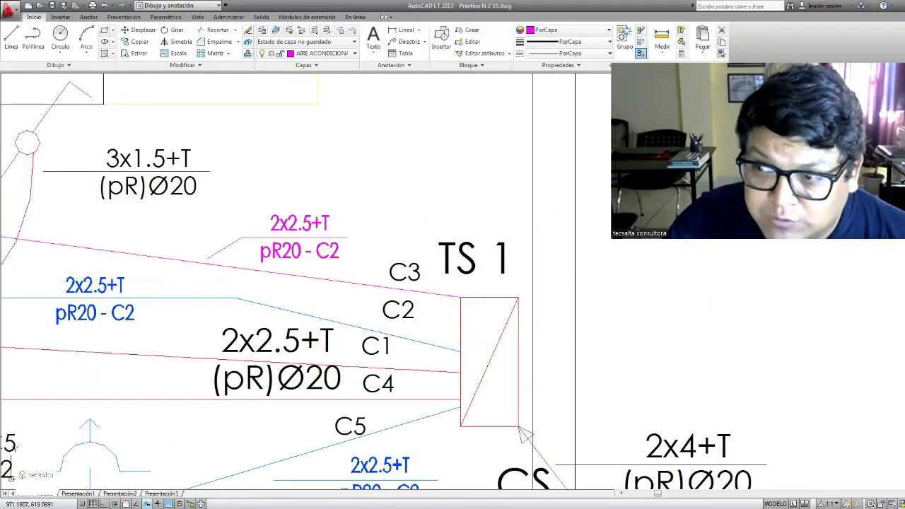
pyautogui.scroll(-2, 480, 309)
pyautogui.scroll(-5, 480, 309)
# Step: Switch back to the Excel load sheet and mark in red the T.S.G. label, its circuits C1 to C6, TS2 and C8
pyautogui.hotkey('alt', 'Tab')
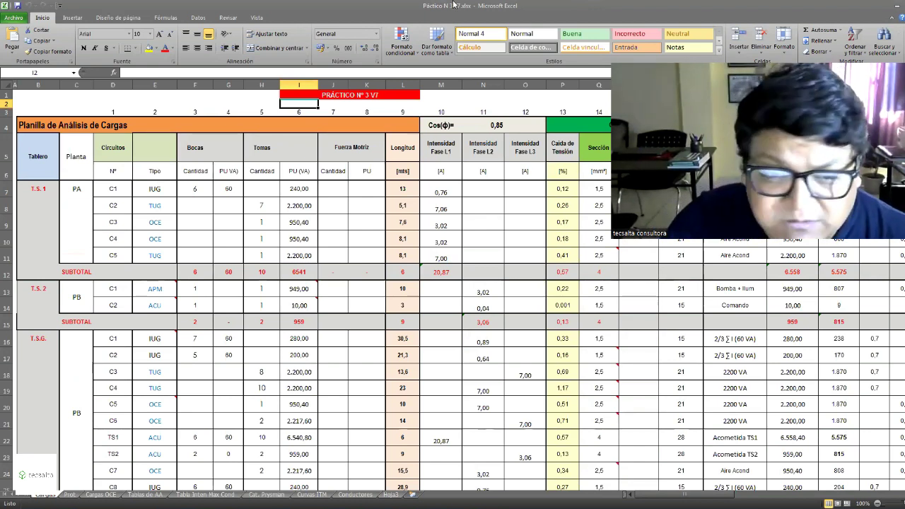
pyautogui.scroll(-2, 211, 311)
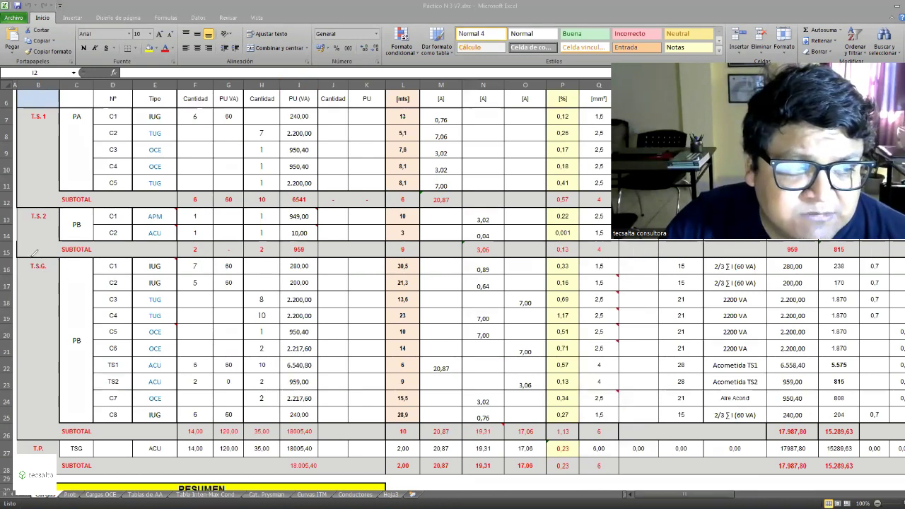
pyautogui.moveTo(33, 256)
pyautogui.mouseDown()
pyautogui.moveTo(58, 272)
pyautogui.moveTo(54, 258)
pyautogui.moveTo(83, 276)
pyautogui.moveTo(93, 349)
pyautogui.mouseUp()
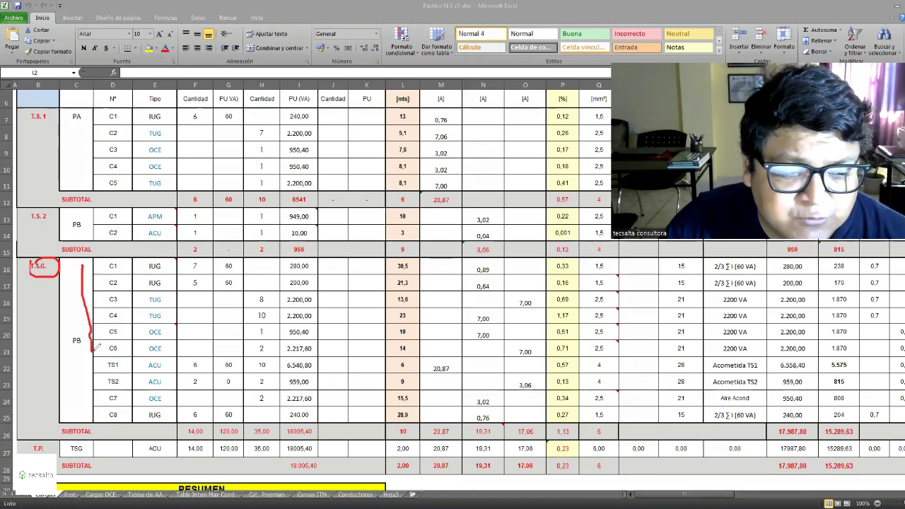
pyautogui.moveTo(105, 419)
pyautogui.mouseDown()
pyautogui.moveTo(132, 409)
pyautogui.moveTo(108, 405)
pyautogui.mouseUp()
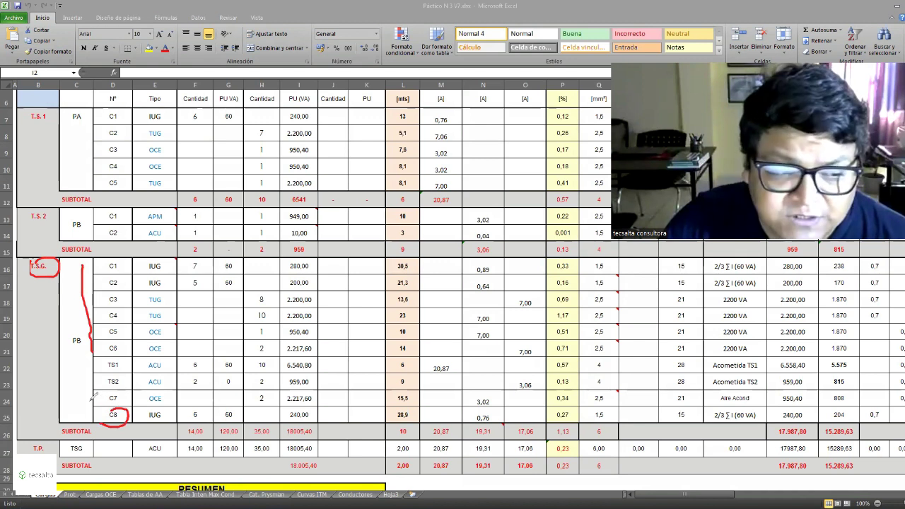
pyautogui.moveTo(99, 375); pyautogui.dragTo(76, 391)
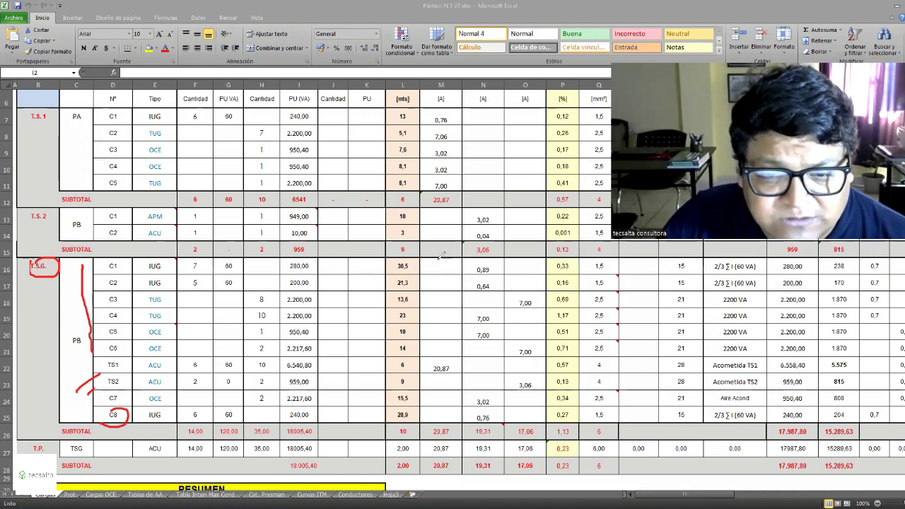
# Step: Mark in red the phase-intensity subtotals of T.S. 2 and T.S.G., and bracket the TS1 and TS2 power values
pyautogui.moveTo(437, 258); pyautogui.dragTo(532, 257)
pyautogui.moveTo(429, 427)
pyautogui.mouseDown()
pyautogui.moveTo(444, 438)
pyautogui.moveTo(546, 436)
pyautogui.mouseUp()
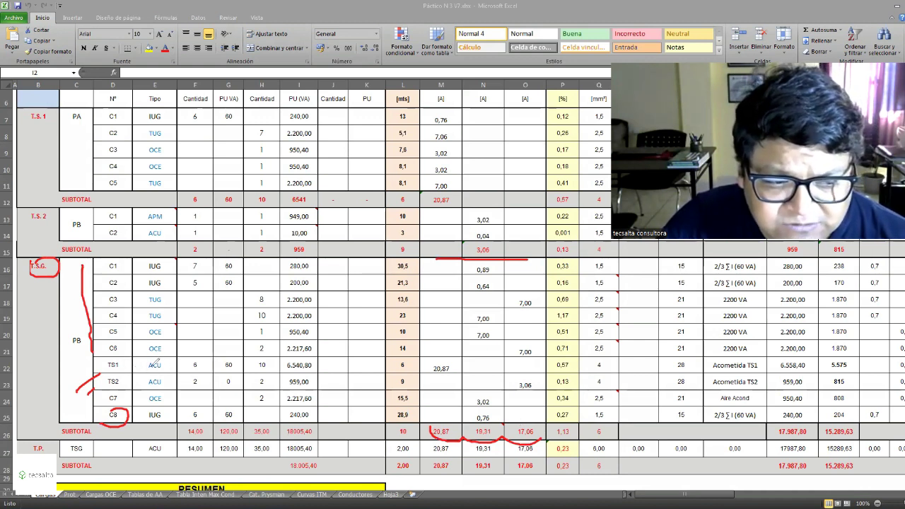
pyautogui.moveTo(826, 361); pyautogui.dragTo(824, 371)
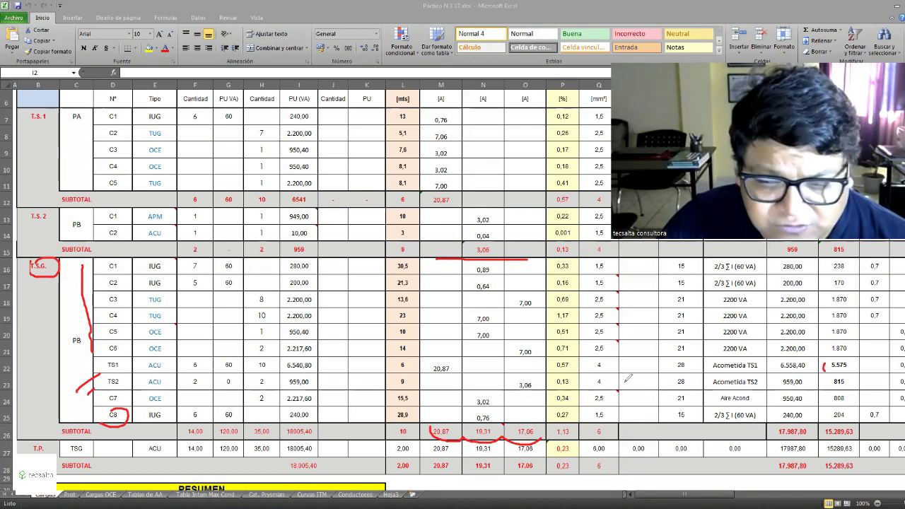
pyautogui.moveTo(826, 377); pyautogui.dragTo(826, 389)
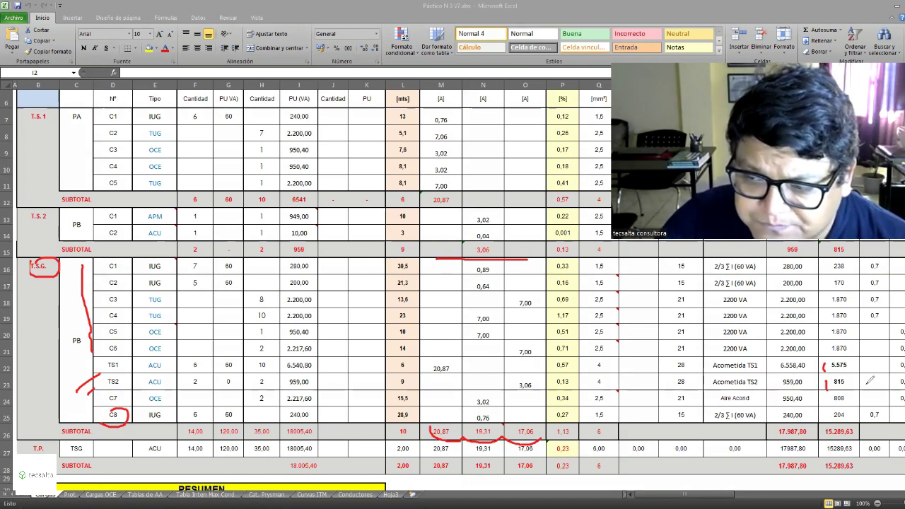
pyautogui.moveTo(848, 364); pyautogui.dragTo(850, 384)
pyautogui.moveTo(899, 363); pyautogui.dragTo(901, 387)
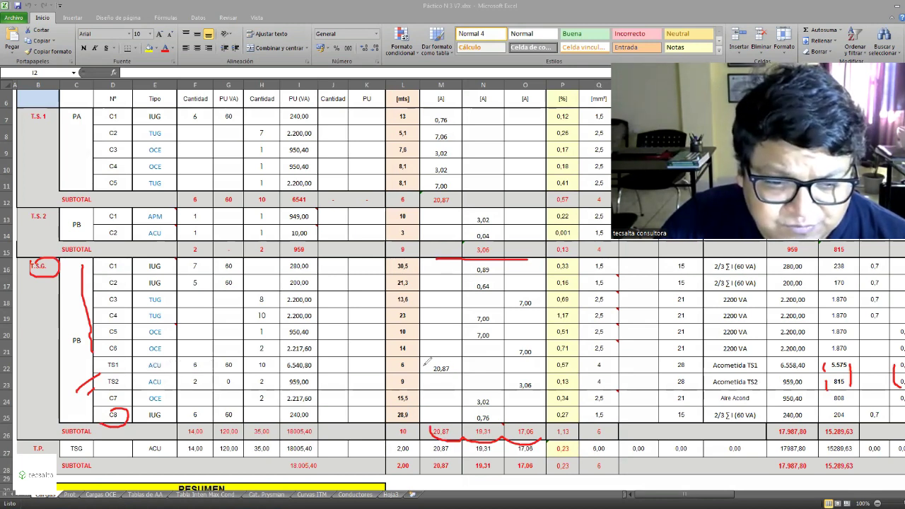
# Step: Bracket the TS1 and TS2 phase intensities in the T.S.G. section and box the three T.S.G. phase subtotals
pyautogui.moveTo(429, 362)
pyautogui.mouseDown()
pyautogui.moveTo(427, 372)
pyautogui.moveTo(449, 372)
pyautogui.mouseUp()
pyautogui.moveTo(514, 381)
pyautogui.mouseDown()
pyautogui.moveTo(511, 392)
pyautogui.moveTo(532, 393)
pyautogui.mouseUp()
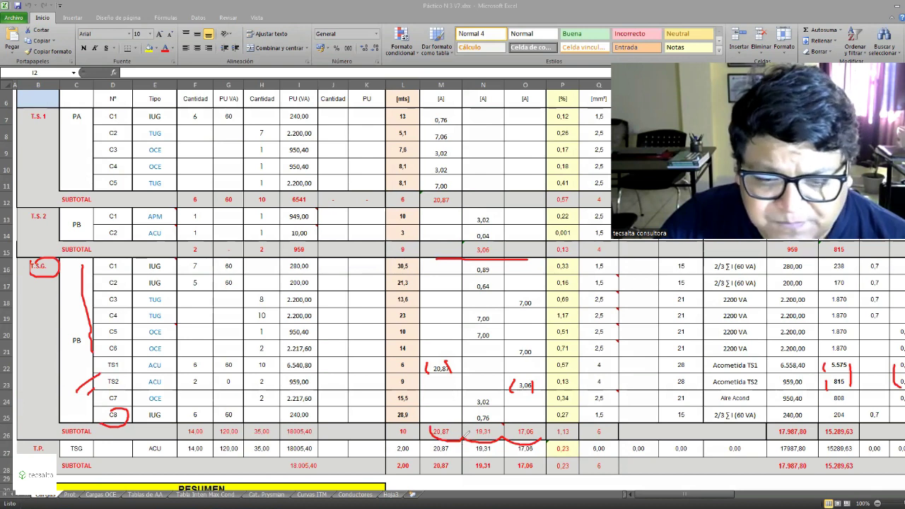
pyautogui.moveTo(433, 422)
pyautogui.mouseDown()
pyautogui.moveTo(544, 425)
pyautogui.moveTo(542, 435)
pyautogui.mouseUp()
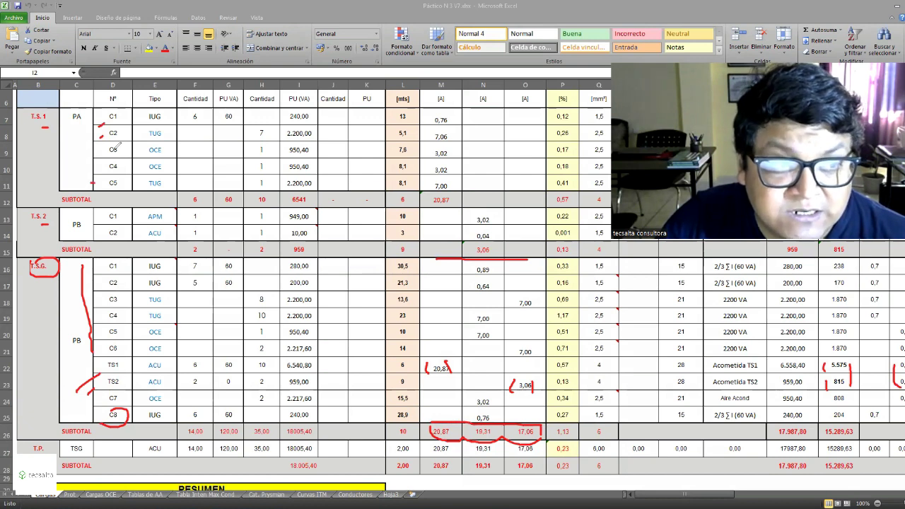
# Step: Mark T.S. 1's circuits C3 and C4, 60 VA value, C2 intensity, subtotal and 4 mm² section, and circle TS1's intensity under T.S.G
pyautogui.moveTo(130, 148); pyautogui.dragTo(132, 167)
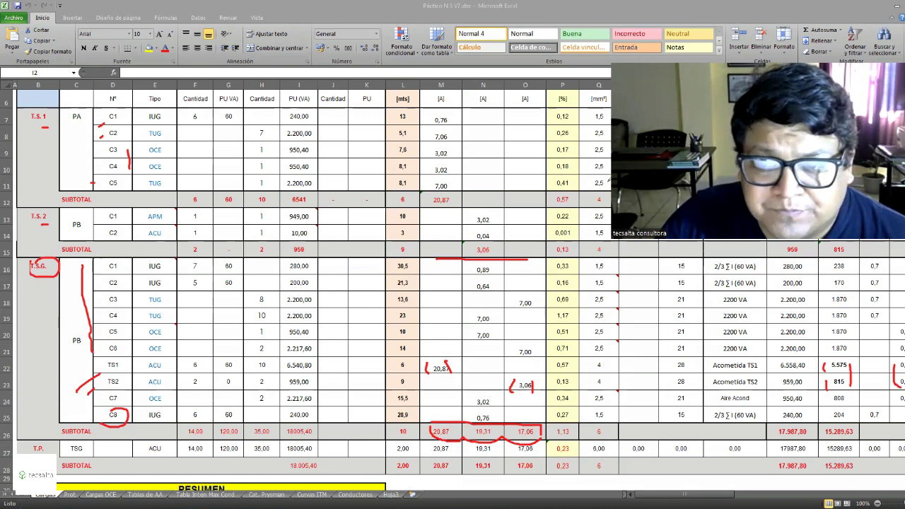
pyautogui.moveTo(436, 356)
pyautogui.mouseDown()
pyautogui.moveTo(452, 386)
pyautogui.moveTo(443, 357)
pyautogui.mouseUp()
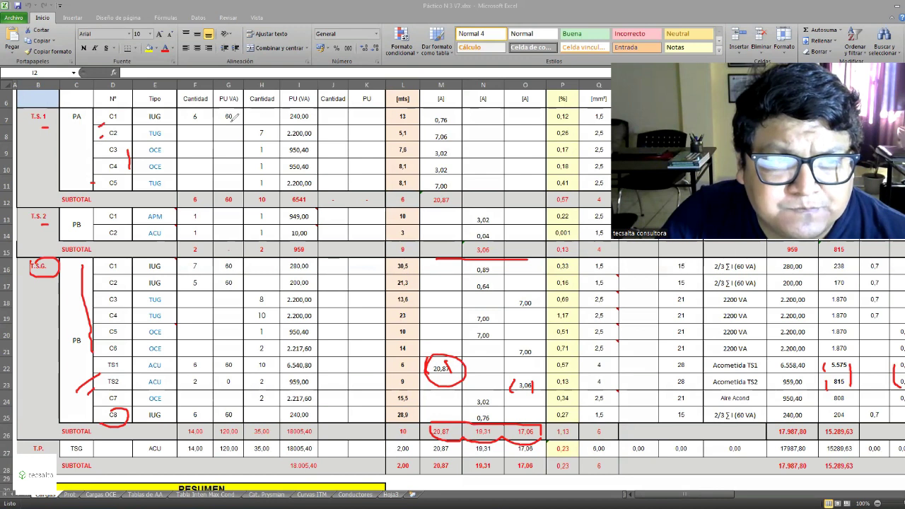
pyautogui.moveTo(219, 109)
pyautogui.mouseDown()
pyautogui.moveTo(222, 131)
pyautogui.moveTo(235, 134)
pyautogui.mouseUp()
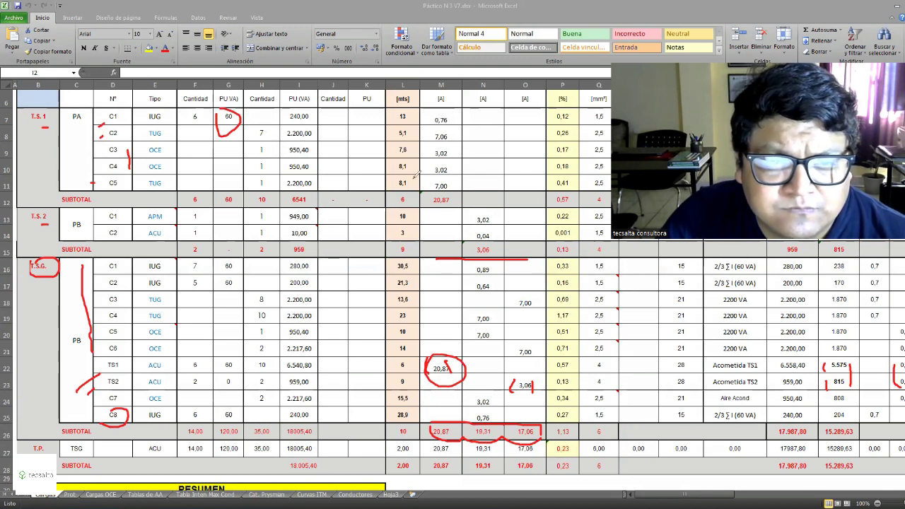
pyautogui.moveTo(450, 136); pyautogui.dragTo(450, 145)
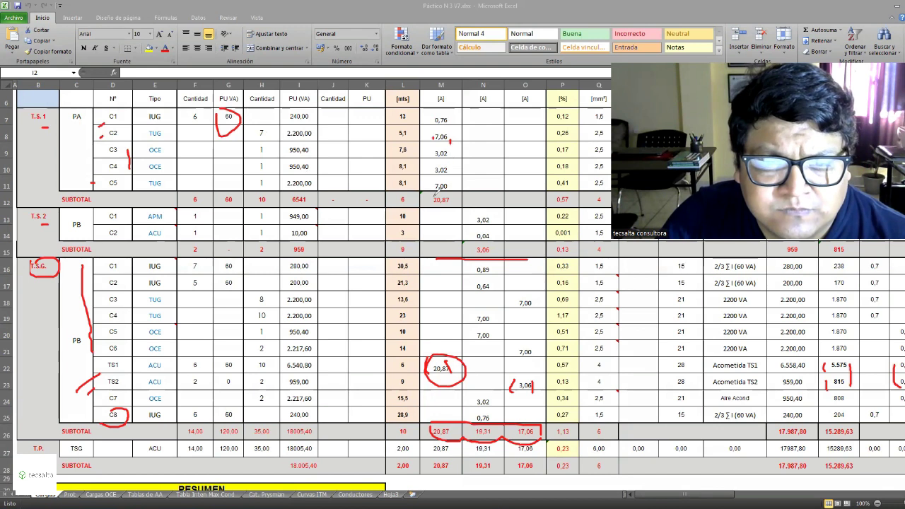
pyautogui.moveTo(435, 190); pyautogui.dragTo(458, 192)
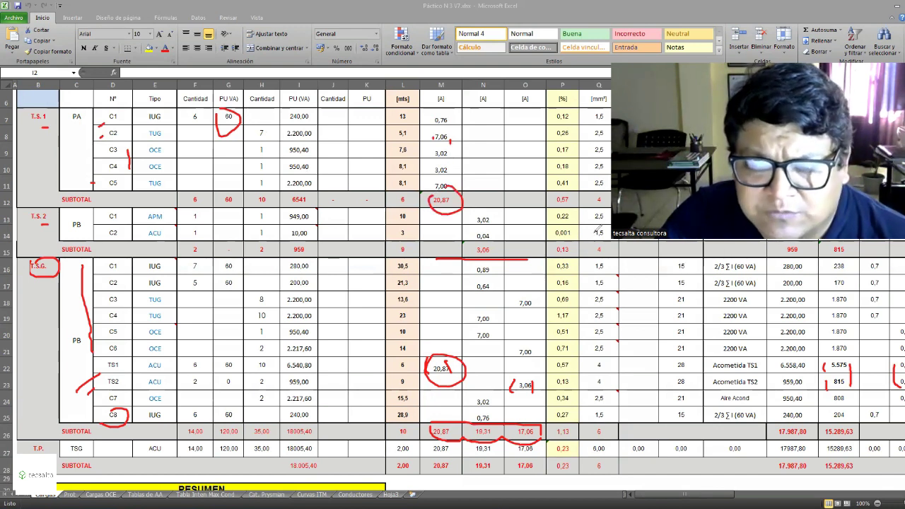
pyautogui.moveTo(588, 205)
pyautogui.mouseDown()
pyautogui.moveTo(586, 231)
pyautogui.moveTo(593, 202)
pyautogui.moveTo(584, 219)
pyautogui.mouseUp()
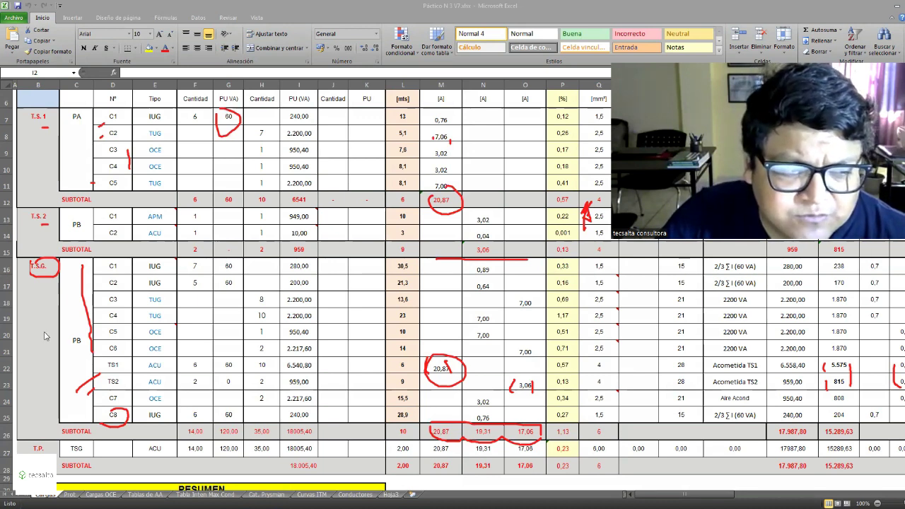
# Step: Clear all the red markings and return to the header rows of the load analysis sheet
pyautogui.press('Escape')
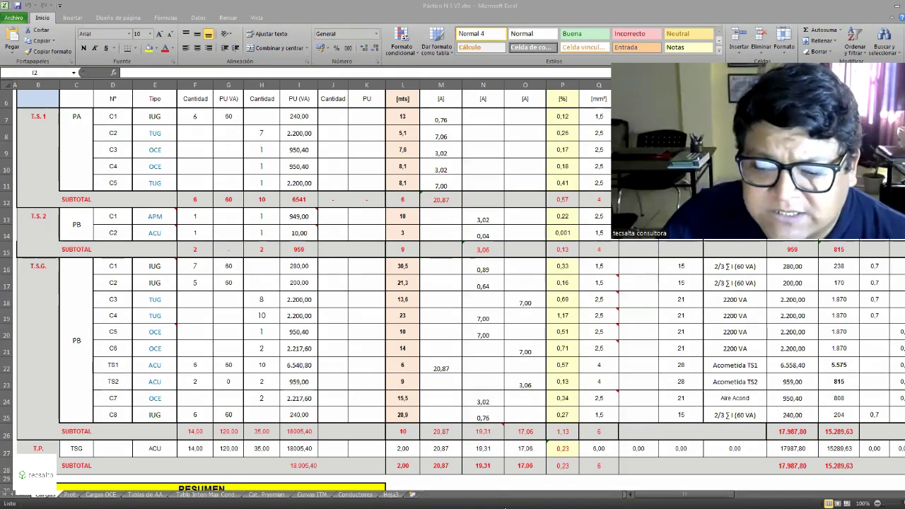
pyautogui.moveTo(665, 495)
pyautogui.mouseDown()
pyautogui.moveTo(704, 499)
pyautogui.moveTo(671, 495)
pyautogui.mouseUp()
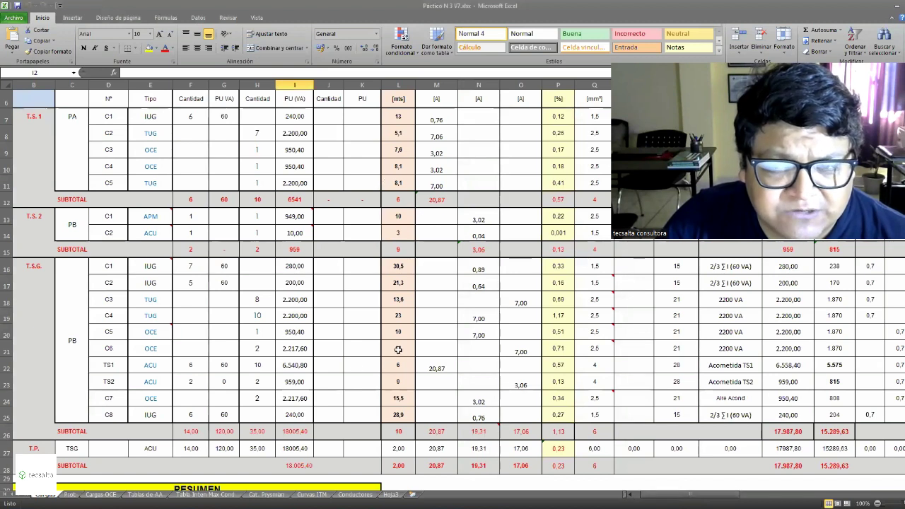
pyautogui.scroll(2, 417, 424)
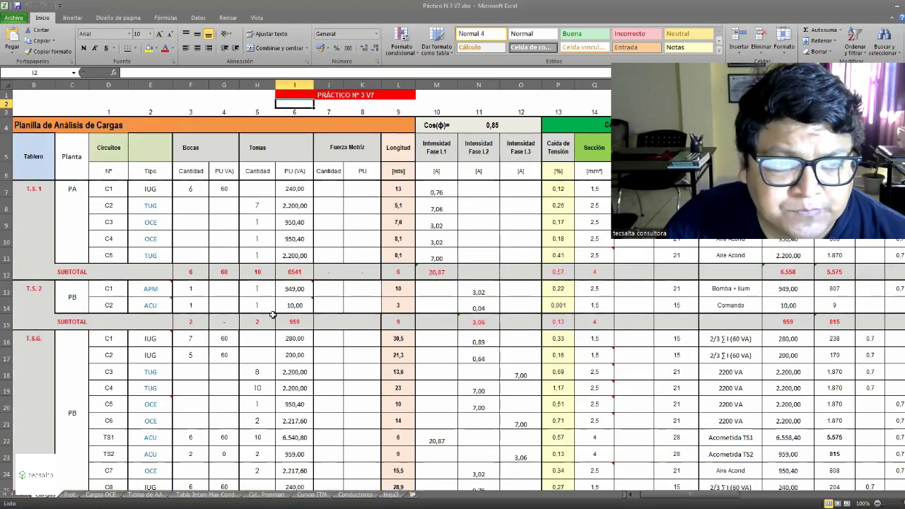
# Step: Examine the conductor, power and room columns, the L1 formulas of T.S. 1's subtotal and circuit C5, and the sheet's final total rows
pyautogui.moveTo(652, 499); pyautogui.dragTo(735, 497)
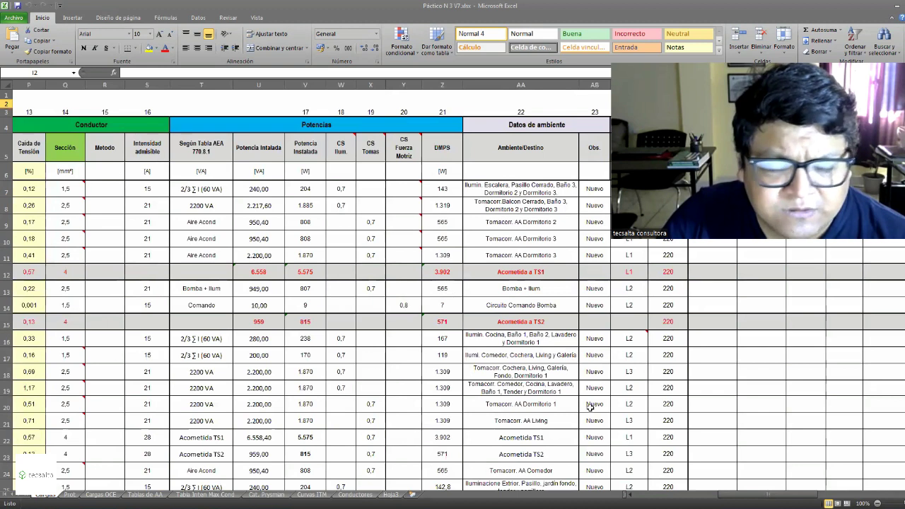
pyautogui.moveTo(735, 498); pyautogui.dragTo(692, 498)
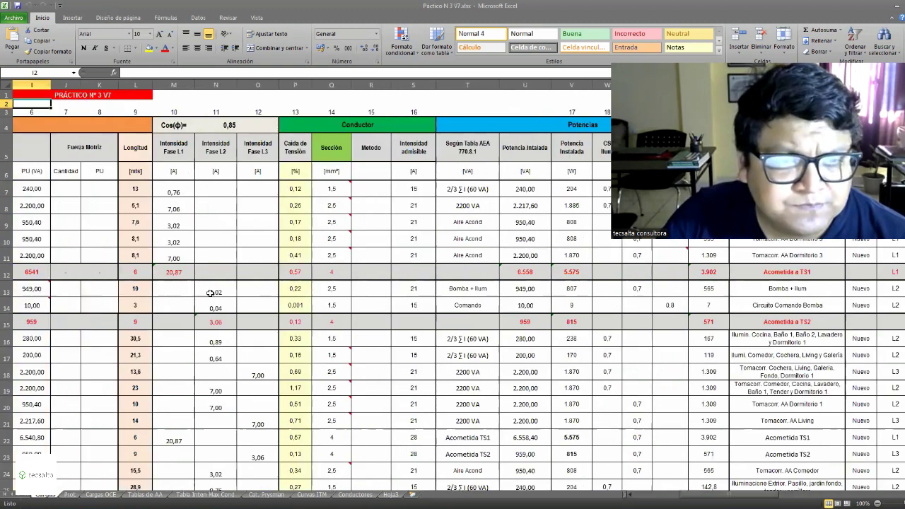
pyautogui.click(183, 272)
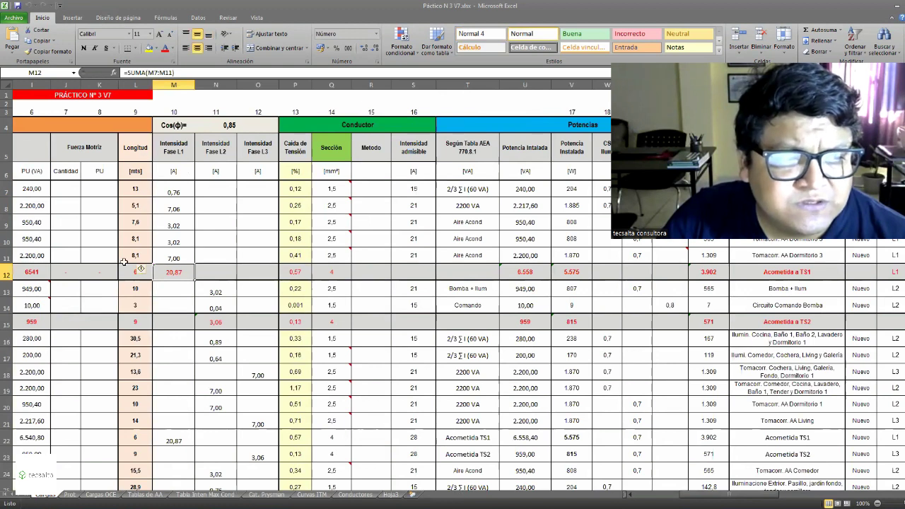
pyautogui.click(186, 261)
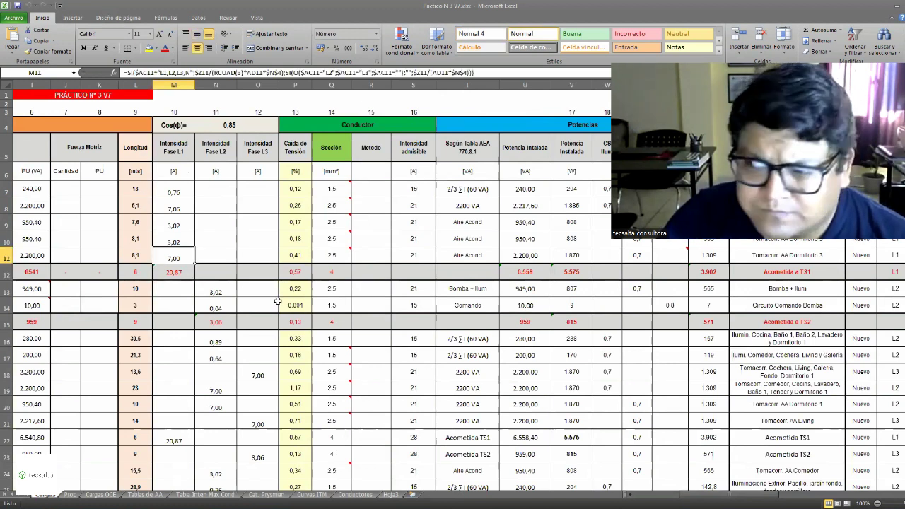
pyautogui.scroll(-2, 272, 296)
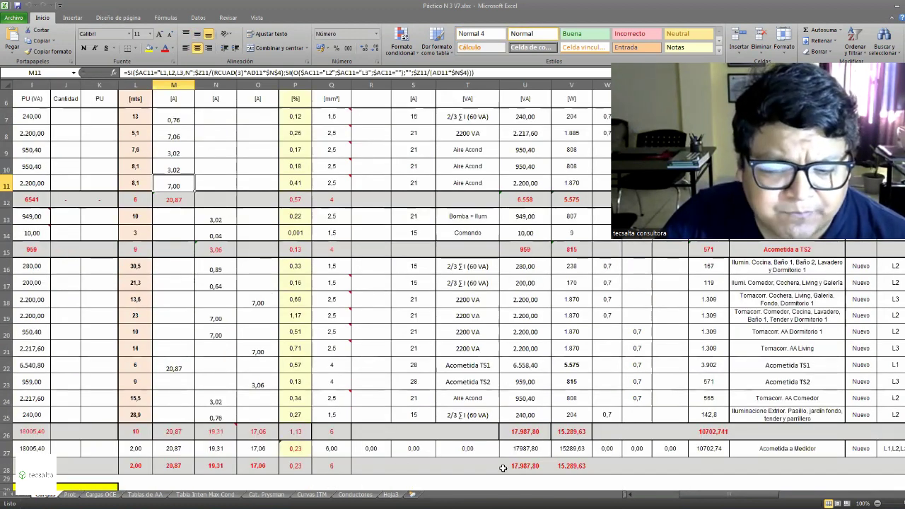
# Step: Compare board TS 1's circuits on the Planta Alta plan in AutoCAD with T.S. 1's circuits C2 and C5 in the Excel sheet
pyautogui.click(248, 499)
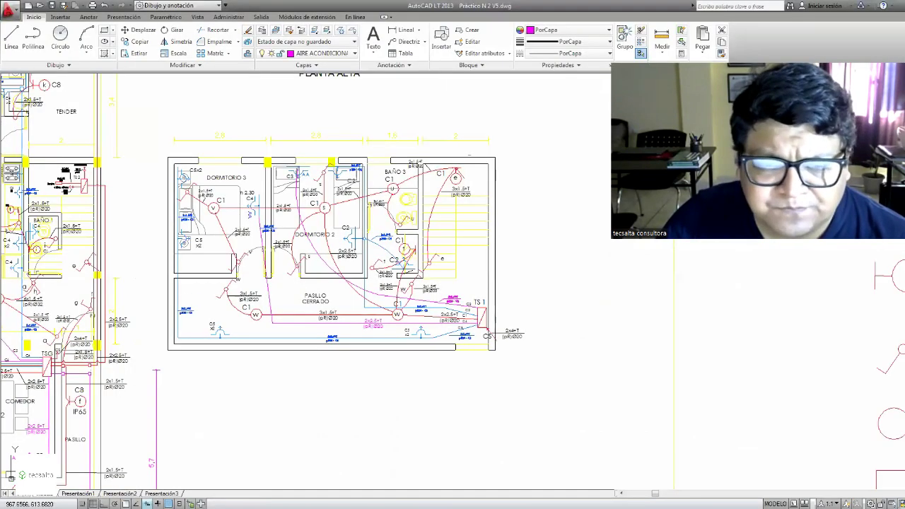
pyautogui.scroll(2, 329, 318)
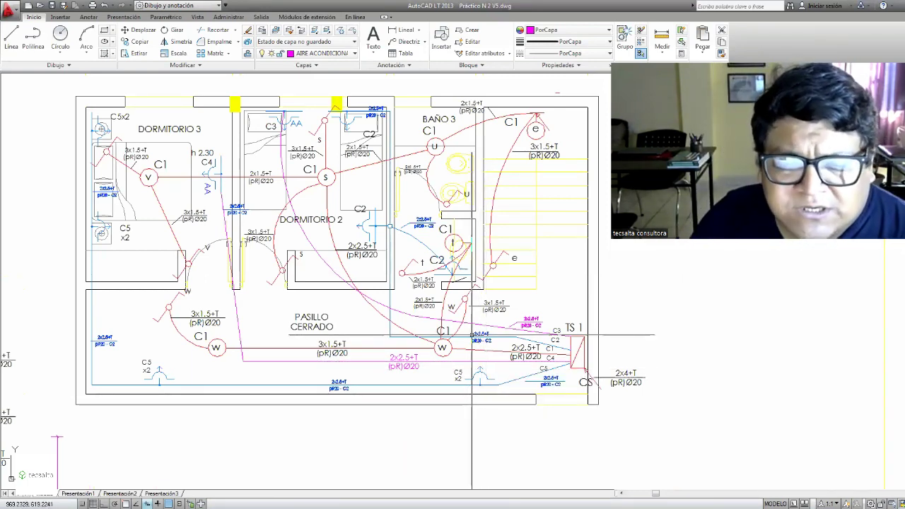
pyautogui.hotkey('alt', 'Tab')
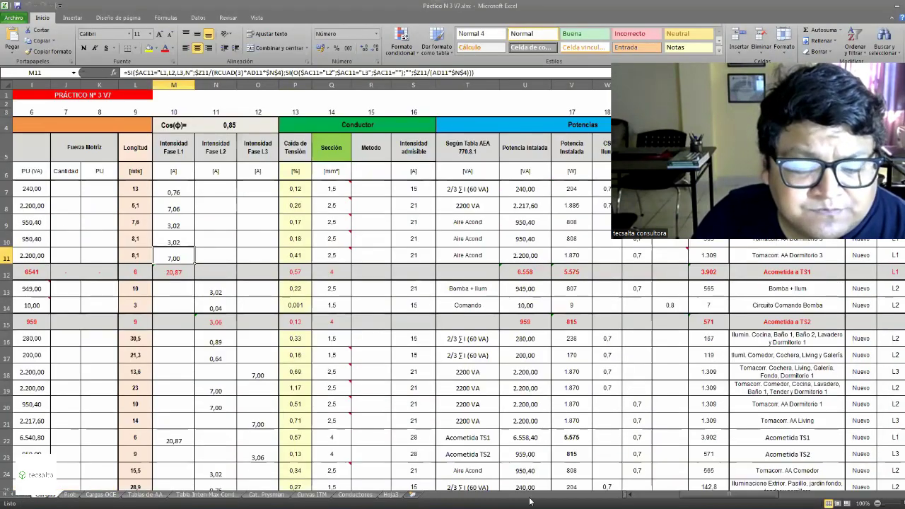
pyautogui.moveTo(668, 500); pyautogui.dragTo(651, 504)
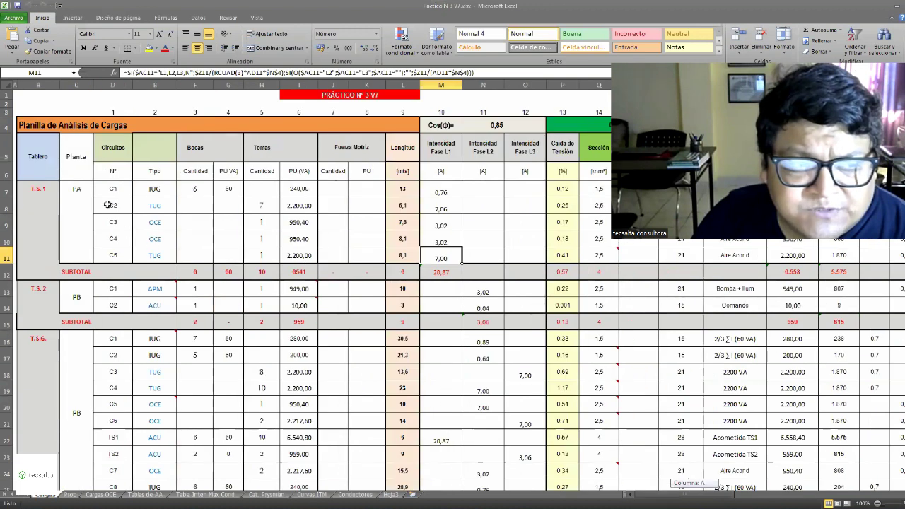
pyautogui.click(107, 205)
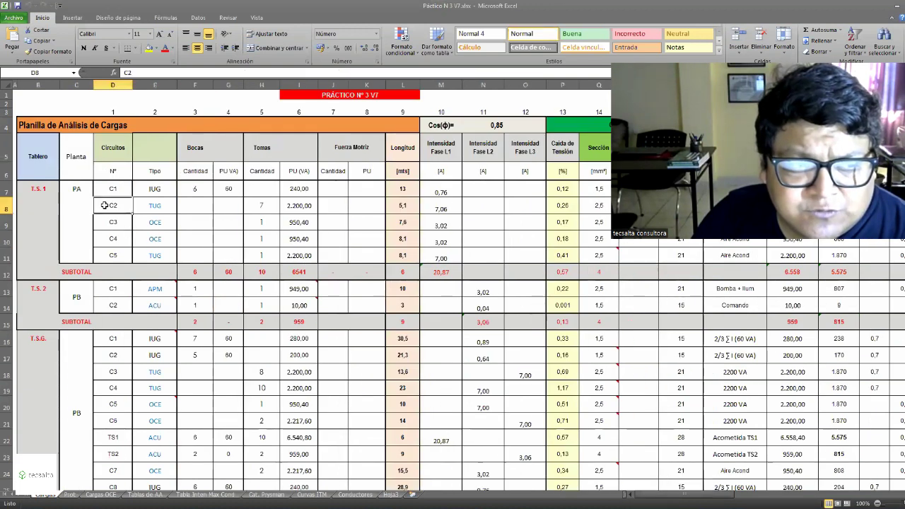
pyautogui.click(107, 256)
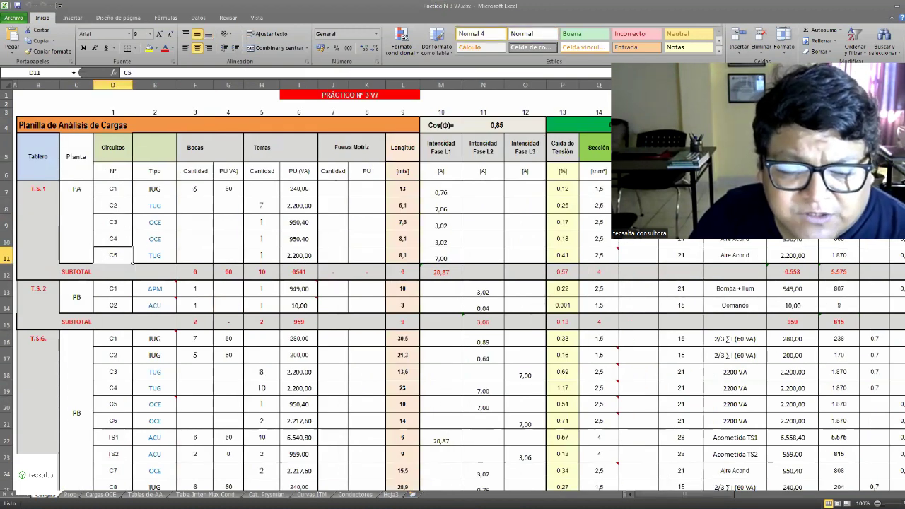
# Step: Switch to AutoCAD and circle in red the C2 and C5 socket outlets on the Planta Alta plan
pyautogui.hotkey('alt', 'Tab')
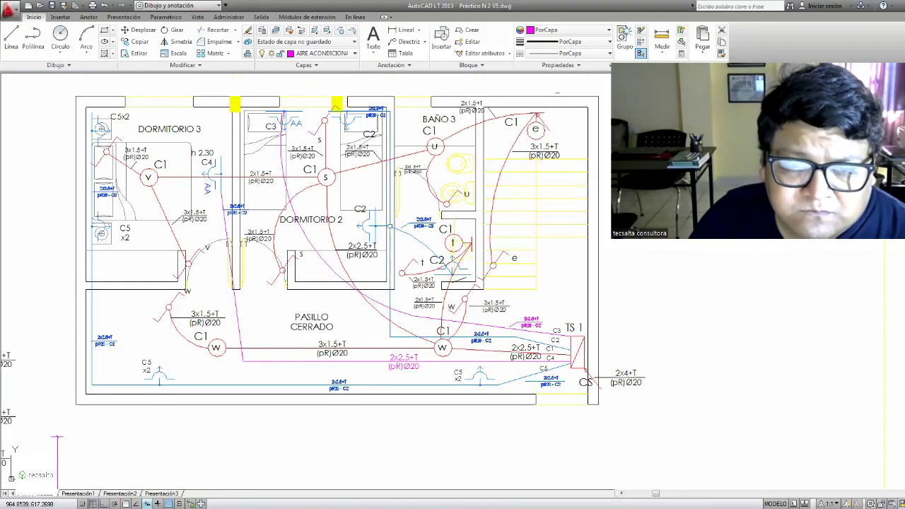
pyautogui.click(509, 84)
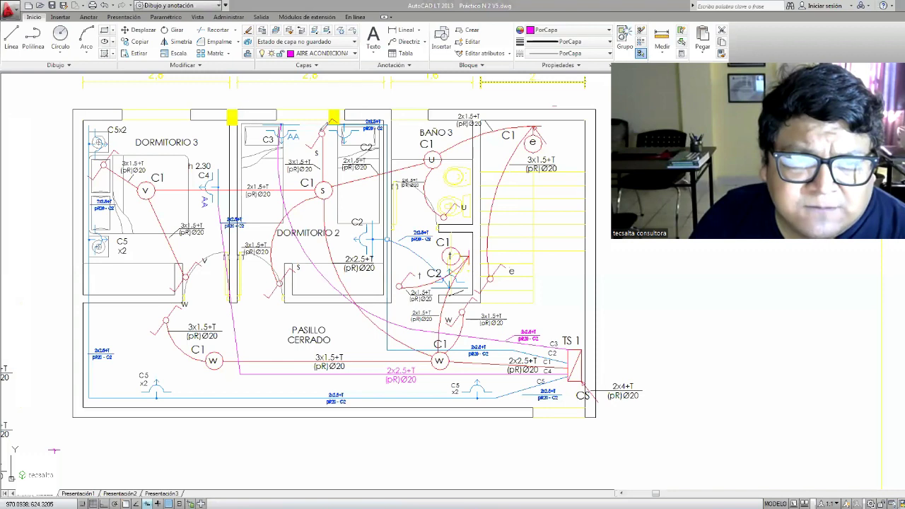
pyautogui.moveTo(364, 126)
pyautogui.mouseDown()
pyautogui.moveTo(332, 135)
pyautogui.moveTo(385, 128)
pyautogui.moveTo(357, 126)
pyautogui.mouseUp()
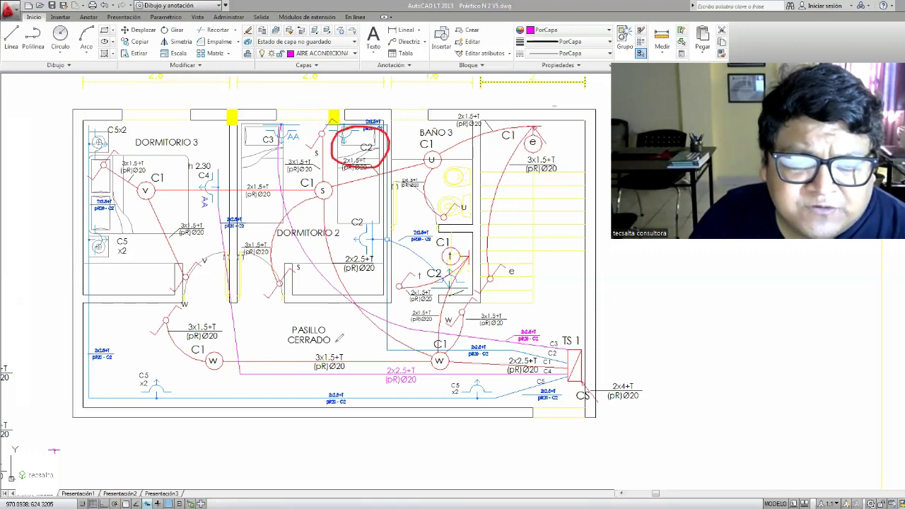
pyautogui.moveTo(131, 366); pyautogui.dragTo(164, 362)
pyautogui.moveTo(97, 227)
pyautogui.mouseDown()
pyautogui.moveTo(120, 246)
pyautogui.moveTo(106, 227)
pyautogui.mouseUp()
pyautogui.moveTo(106, 127)
pyautogui.mouseDown()
pyautogui.moveTo(106, 157)
pyautogui.moveTo(113, 130)
pyautogui.mouseUp()
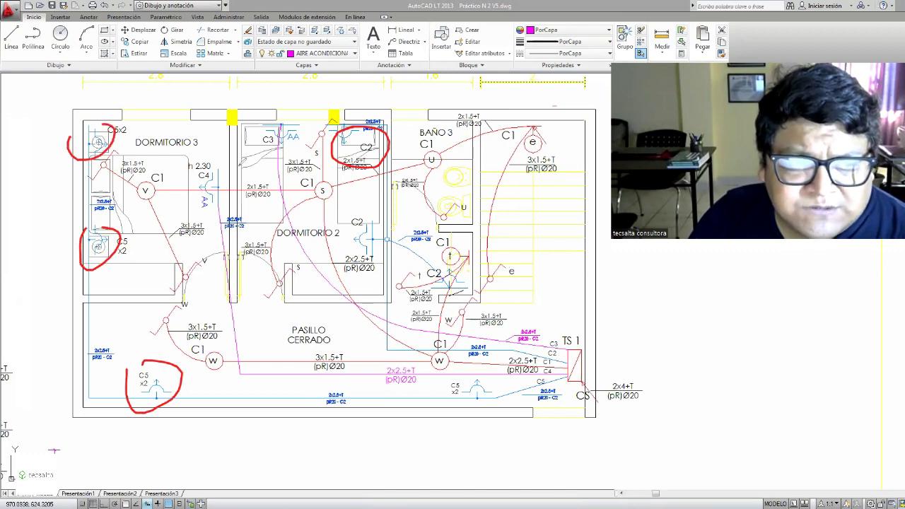
pyautogui.moveTo(348, 233)
pyautogui.mouseDown()
pyautogui.moveTo(390, 228)
pyautogui.moveTo(343, 212)
pyautogui.mouseUp()
pyautogui.moveTo(431, 272)
pyautogui.mouseDown()
pyautogui.moveTo(485, 283)
pyautogui.moveTo(440, 259)
pyautogui.mouseUp()
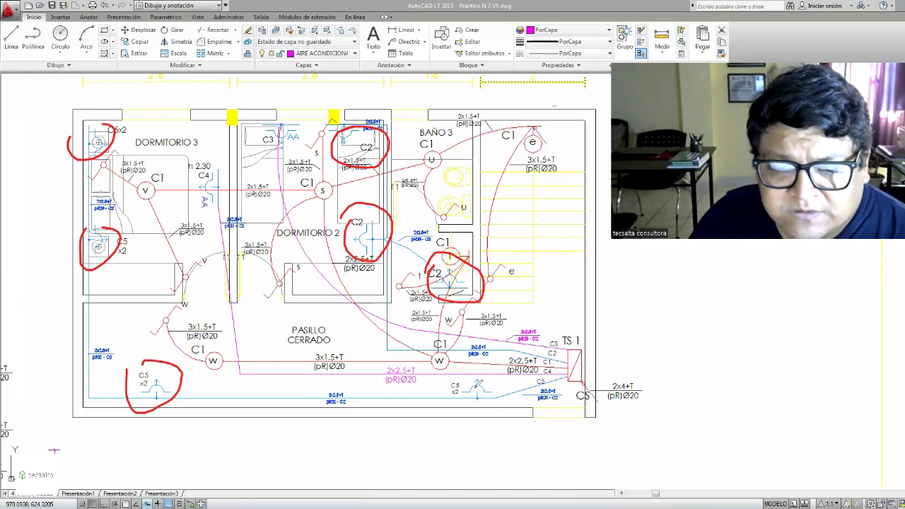
pyautogui.moveTo(475, 374)
pyautogui.mouseDown()
pyautogui.moveTo(465, 410)
pyautogui.moveTo(484, 385)
pyautogui.mouseUp()
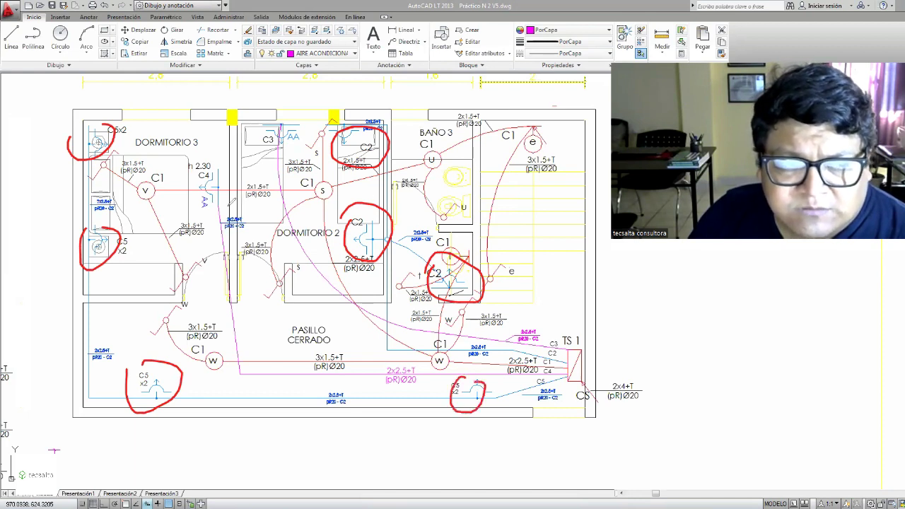
# Step: Draw red notes beside the plan and arrows from TS 1 to Dormitorio 3, Dormitorio 2 and Pasillo Cerrado, and clear all markings
pyautogui.moveTo(783, 345)
pyautogui.mouseDown()
pyautogui.moveTo(742, 362)
pyautogui.moveTo(807, 367)
pyautogui.mouseUp()
pyautogui.moveTo(819, 327)
pyautogui.mouseDown()
pyautogui.moveTo(845, 371)
pyautogui.moveTo(876, 359)
pyautogui.mouseUp()
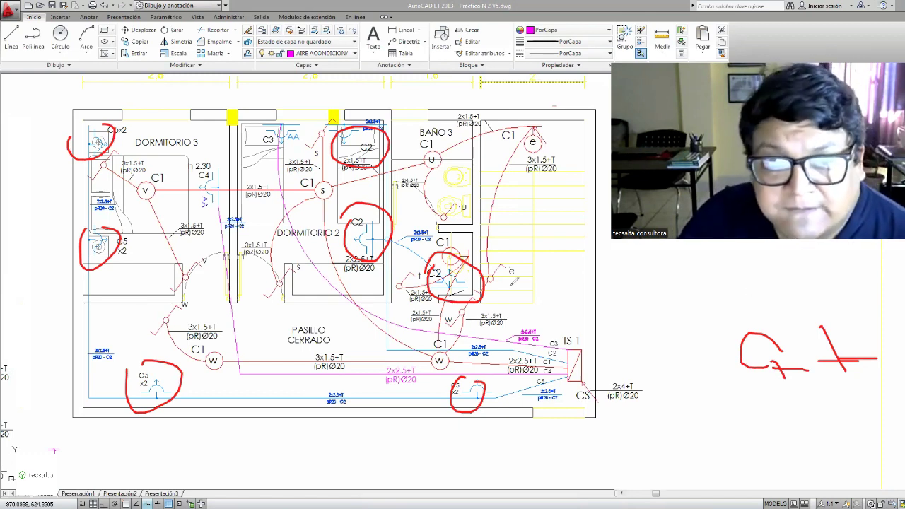
pyautogui.moveTo(578, 355)
pyautogui.mouseDown()
pyautogui.moveTo(466, 363)
pyautogui.moveTo(119, 272)
pyautogui.moveTo(96, 183)
pyautogui.moveTo(118, 274)
pyautogui.mouseUp()
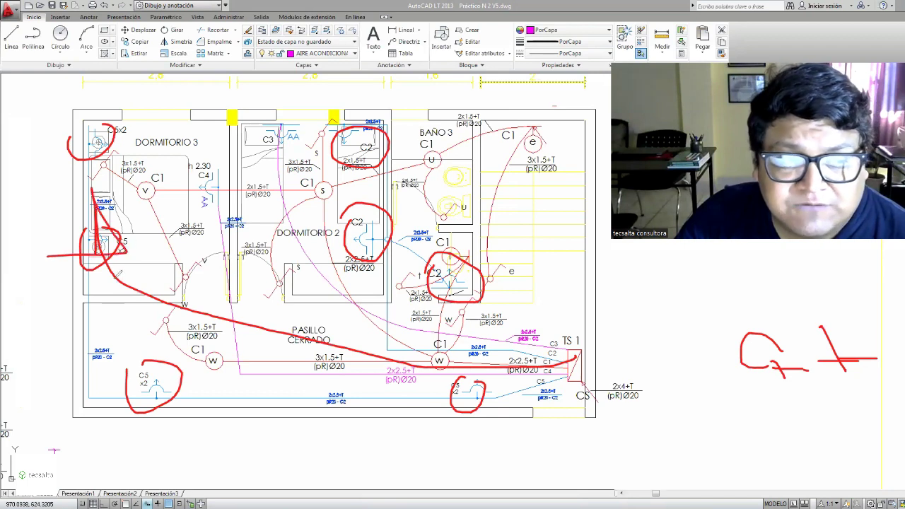
pyautogui.moveTo(593, 357)
pyautogui.mouseDown()
pyautogui.moveTo(385, 350)
pyautogui.moveTo(347, 300)
pyautogui.moveTo(342, 267)
pyautogui.moveTo(333, 272)
pyautogui.moveTo(353, 256)
pyautogui.moveTo(504, 304)
pyautogui.moveTo(401, 144)
pyautogui.moveTo(318, 128)
pyautogui.moveTo(279, 140)
pyautogui.moveTo(309, 130)
pyautogui.mouseUp()
pyautogui.moveTo(601, 362)
pyautogui.mouseDown()
pyautogui.moveTo(473, 417)
pyautogui.moveTo(209, 362)
pyautogui.mouseUp()
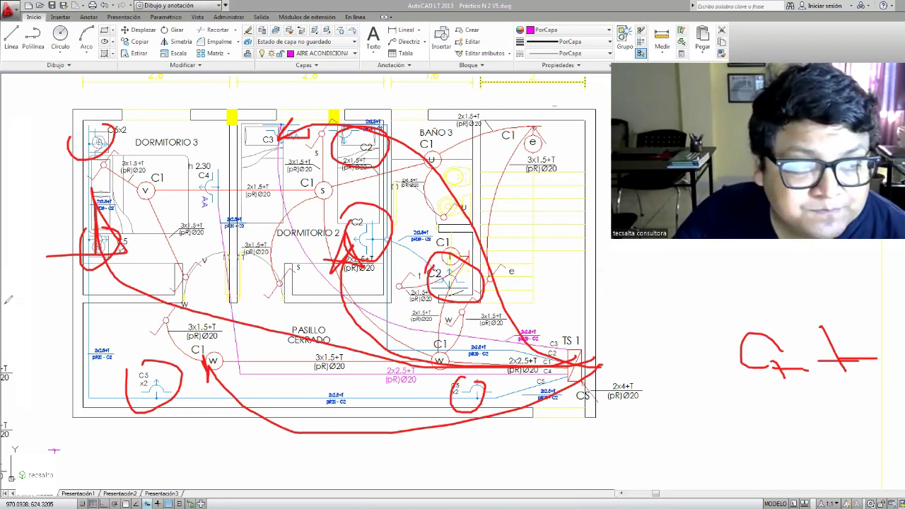
pyautogui.press('Escape')
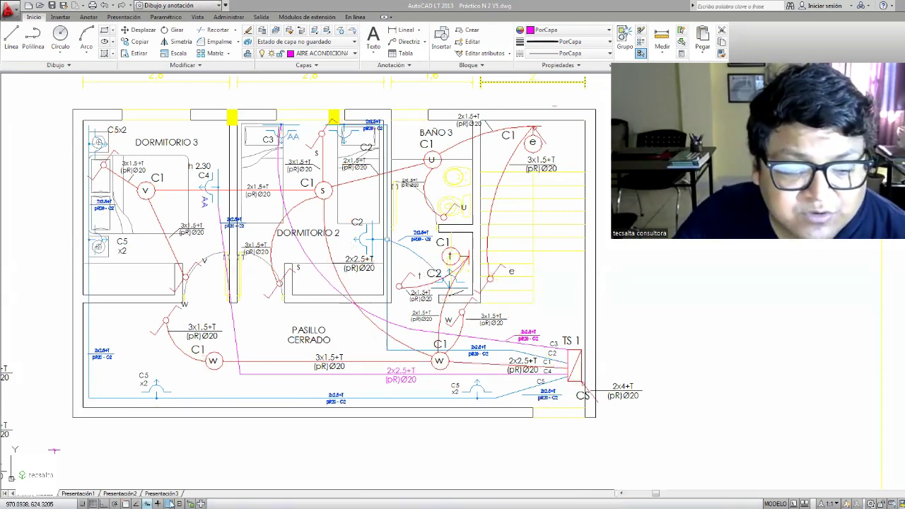
# Step: After a brief check of the Excel sheet, mark the Planta Alta's length, width and corridor with red strokes in AutoCAD, and clear them
pyautogui.hotkey('alt', 'Tab')
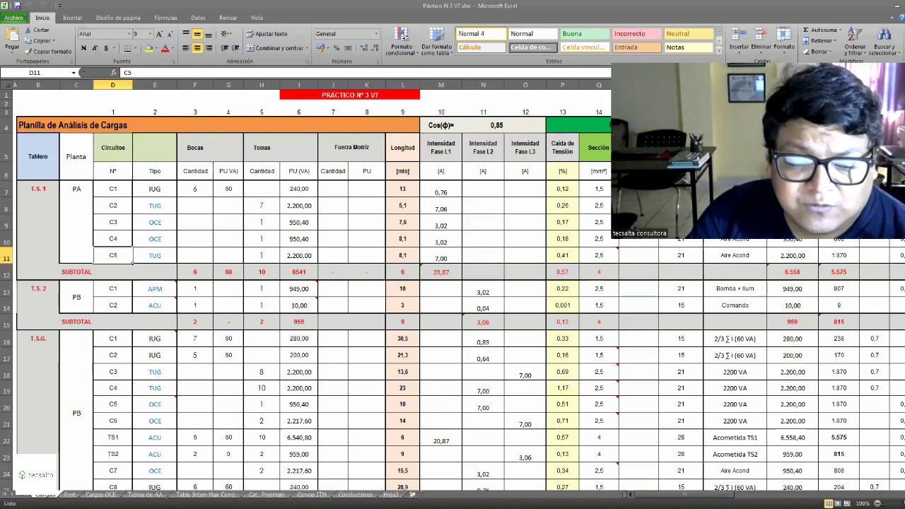
pyautogui.hotkey('alt', 'Tab')
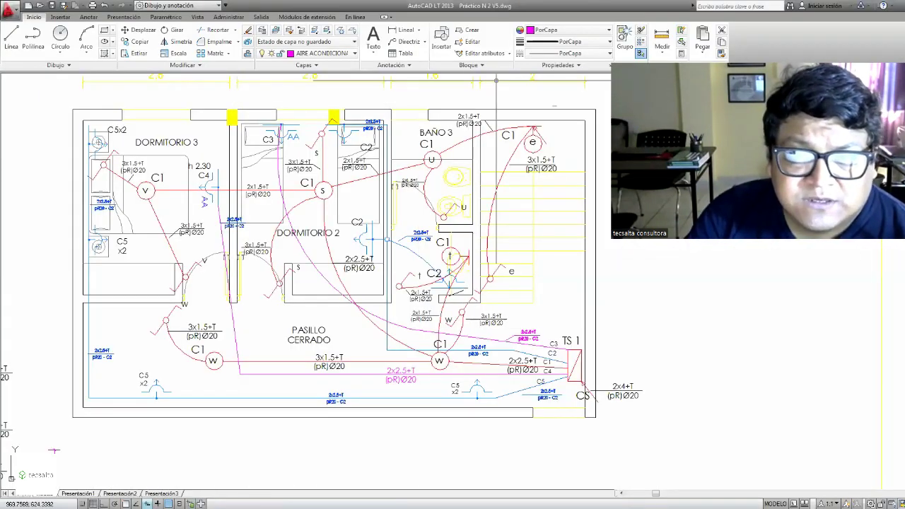
pyautogui.moveTo(65, 450); pyautogui.dragTo(583, 450)
pyautogui.moveTo(56, 122); pyautogui.dragTo(58, 425)
pyautogui.moveTo(54, 227); pyautogui.dragTo(45, 275)
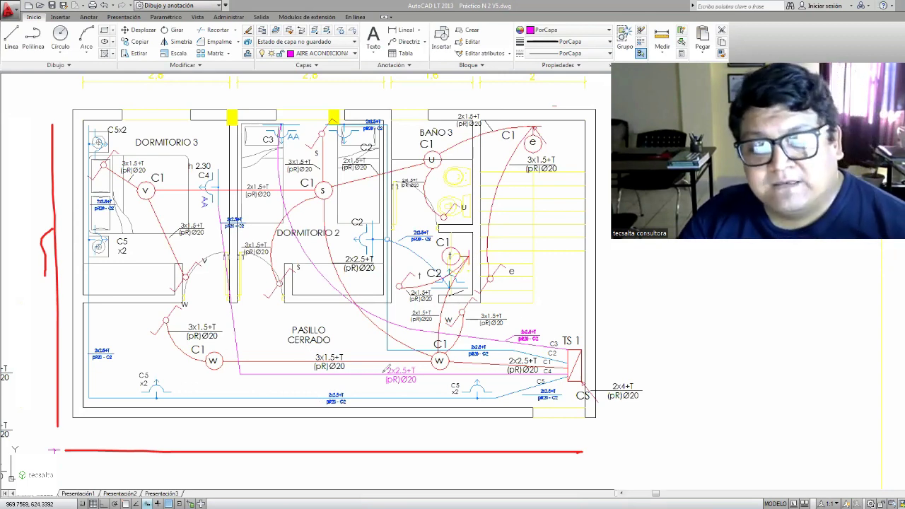
pyautogui.moveTo(158, 373)
pyautogui.mouseDown()
pyautogui.moveTo(201, 338)
pyautogui.moveTo(417, 400)
pyautogui.mouseUp()
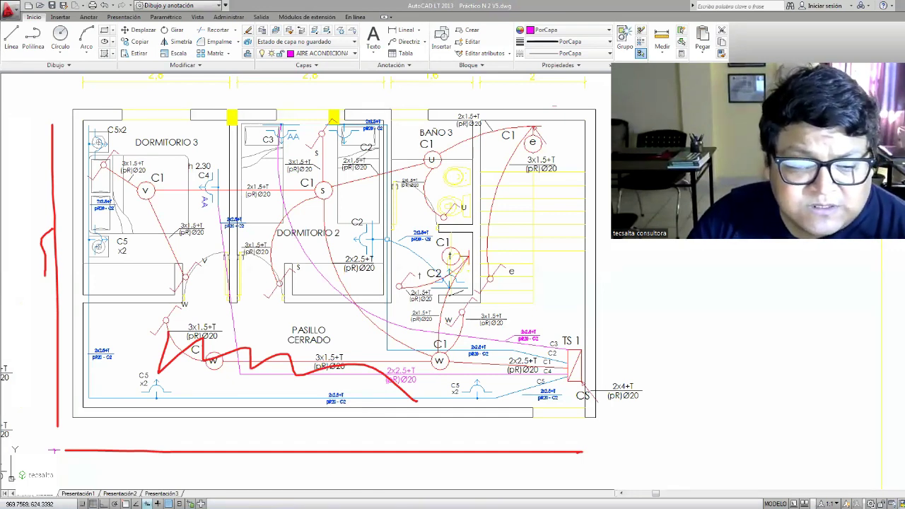
pyautogui.press('Escape')
# Step: Examine TS 1's circuit runs through the Planta Alta rooms and bring the ground floor plan into view
pyautogui.scroll(3, 494, 290)
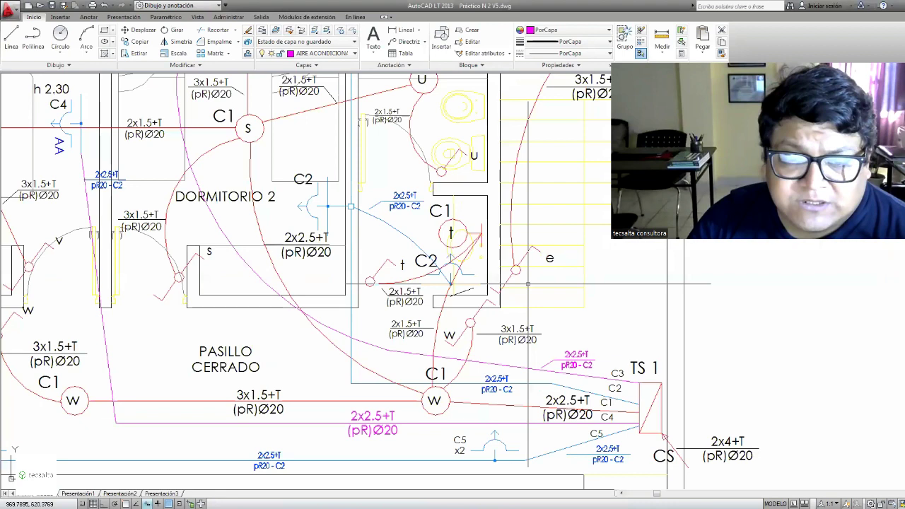
pyautogui.moveTo(528, 283); pyautogui.dragTo(449, 253, button='middle')
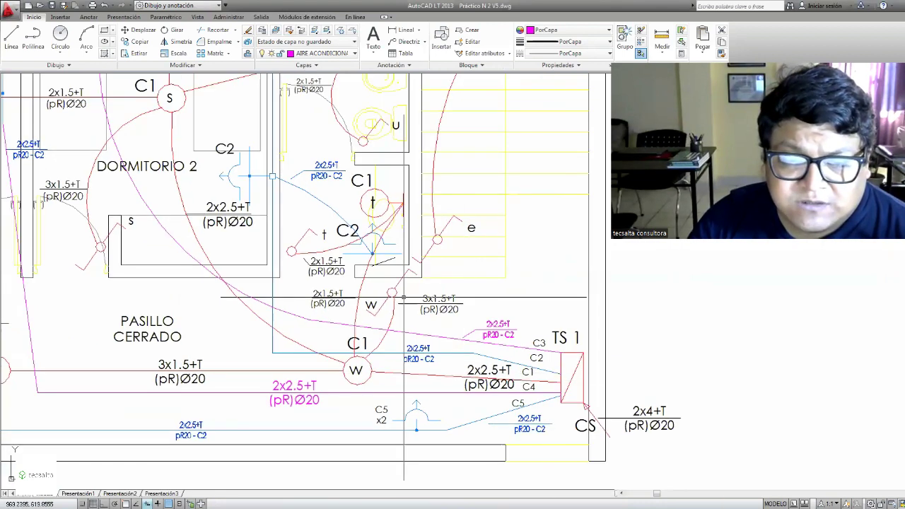
pyautogui.moveTo(315, 252); pyautogui.dragTo(572, 349, button='middle')
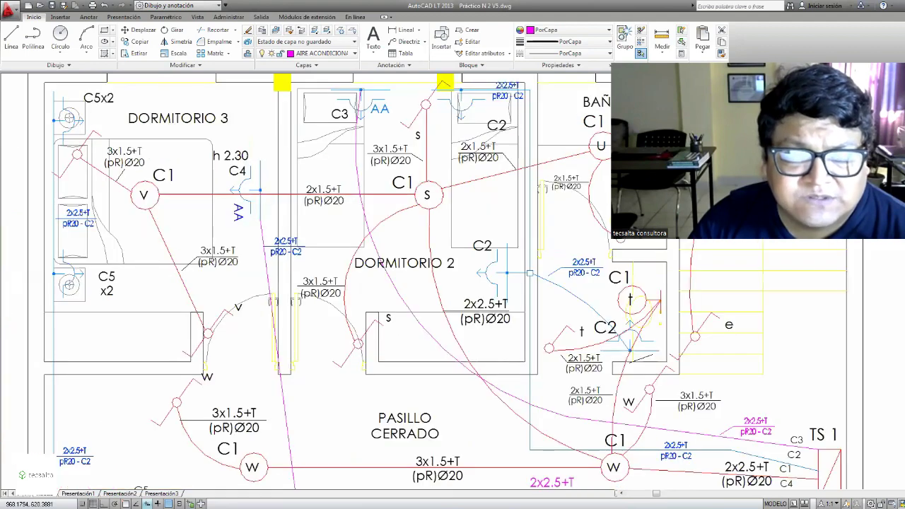
pyautogui.scroll(-1, 403, 269)
pyautogui.scroll(-2, 410, 306)
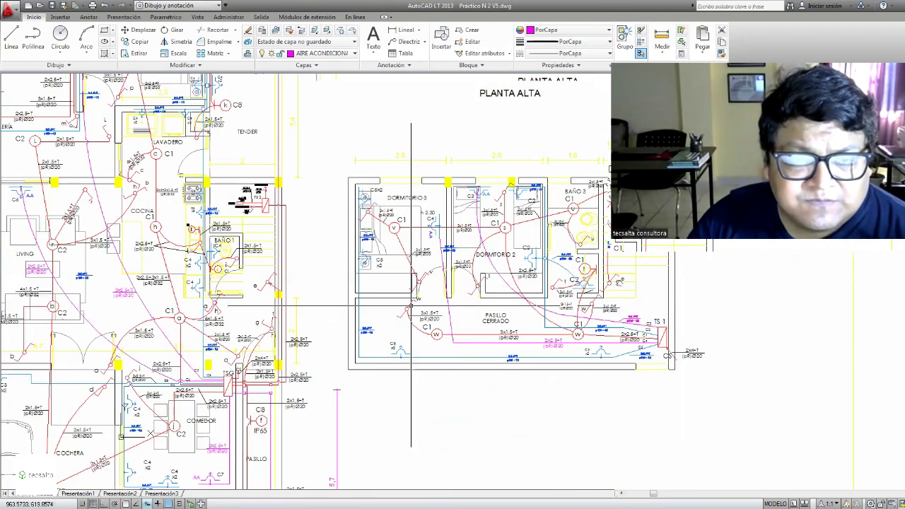
pyautogui.moveTo(411, 306); pyautogui.dragTo(626, 384, button='middle')
pyautogui.moveTo(480, 341); pyautogui.dragTo(480, 383, button='middle')
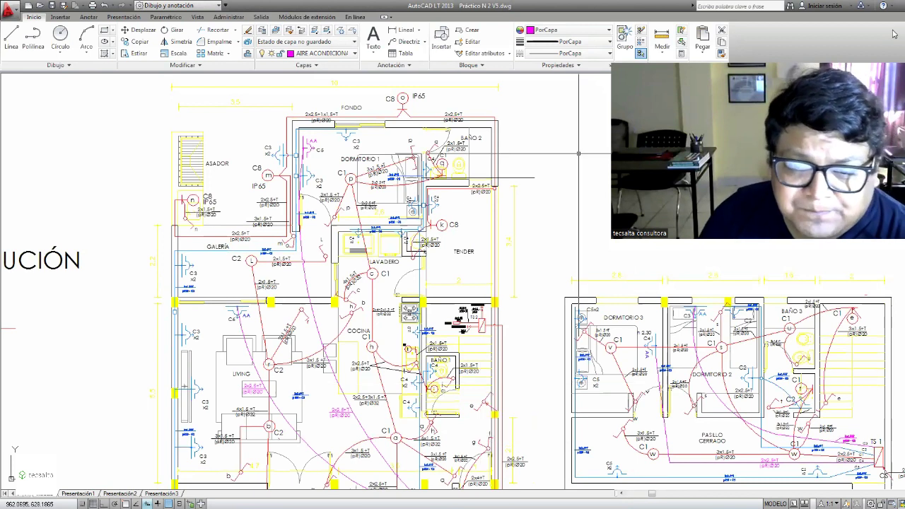
# Step: Examine the ground floor circuits from Dormitorio 1, Baño 2 and Tender through Living and Cocina down to board TSG
pyautogui.scroll(2, 509, 78)
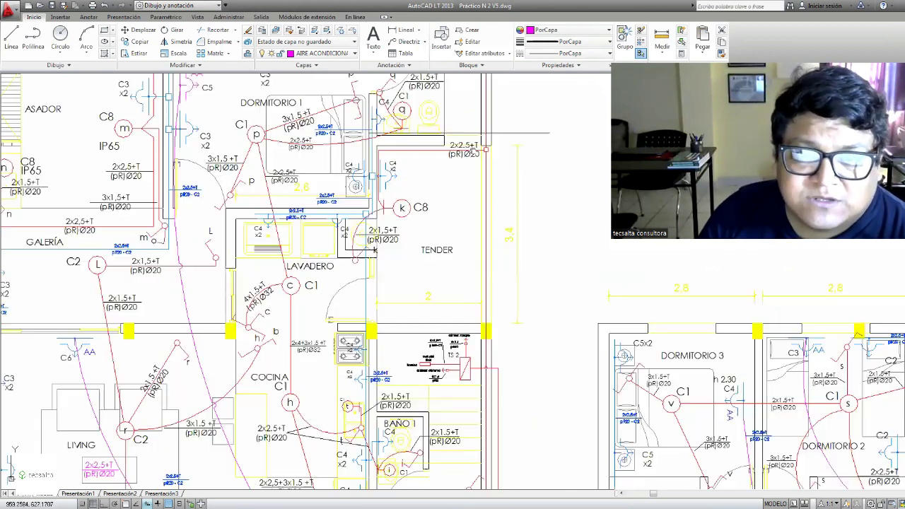
pyautogui.scroll(1, 396, 213)
pyautogui.scroll(2, 390, 290)
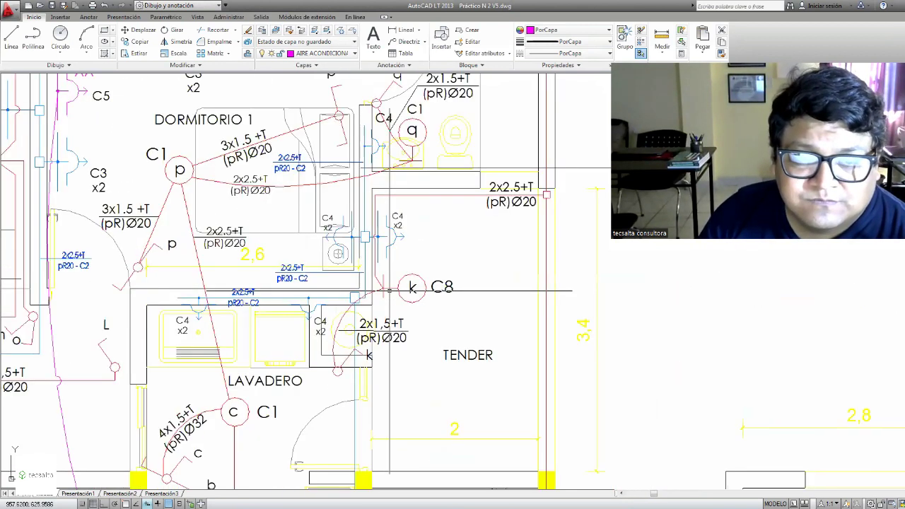
pyautogui.scroll(-3, 475, 267)
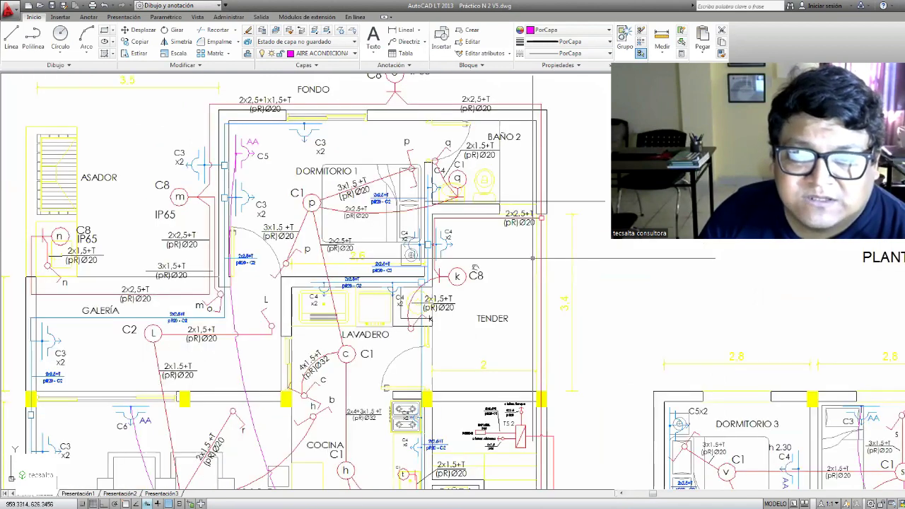
pyautogui.scroll(1, 498, 306)
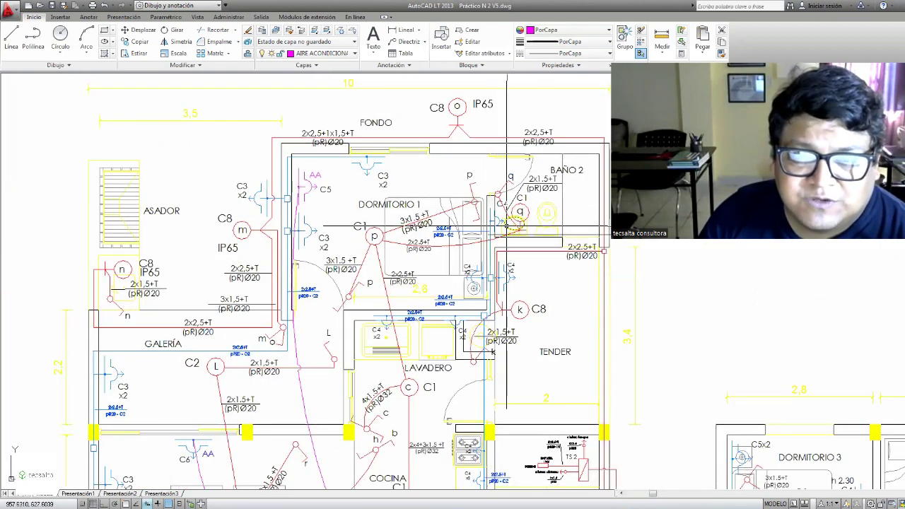
pyautogui.moveTo(396, 215)
pyautogui.mouseDown(button='middle')
pyautogui.moveTo(336, 212)
pyautogui.moveTo(337, 191)
pyautogui.mouseUp(button='middle')
pyautogui.moveTo(336, 424); pyautogui.dragTo(353, 198, button='middle')
pyautogui.moveTo(413, 439); pyautogui.dragTo(427, 295, button='middle')
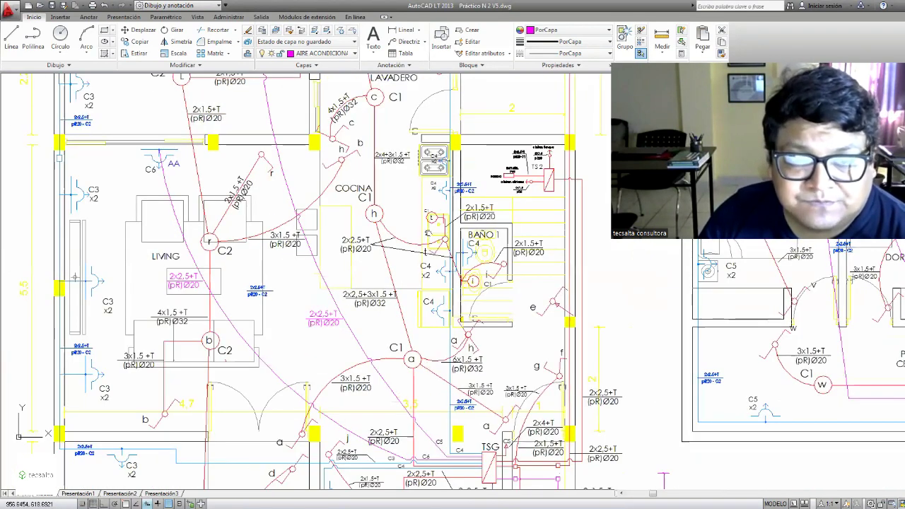
# Step: Examine the ground floor circuits around TSG, Cocina, Living and Comedor, together with the Planta Alta's TS 1 circuits
pyautogui.moveTo(428, 235); pyautogui.dragTo(435, 162, button='middle')
pyautogui.scroll(-4, 433, 234)
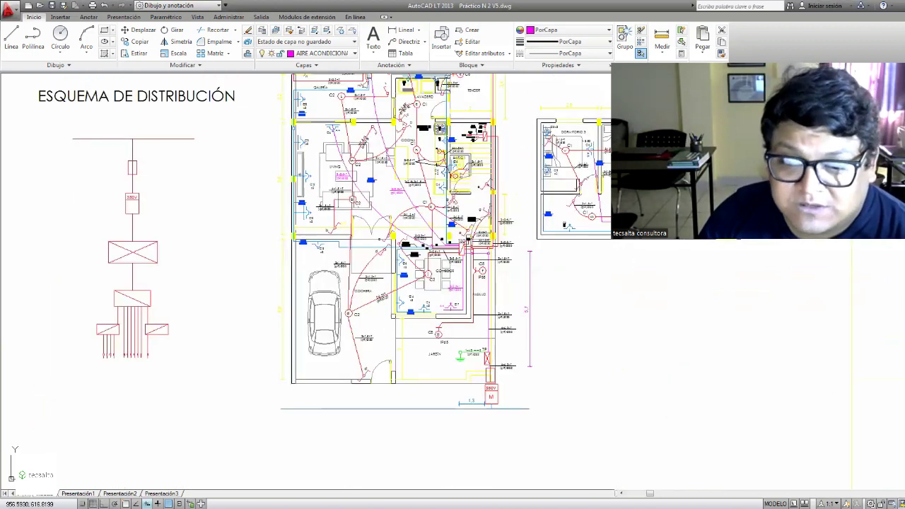
pyautogui.scroll(2, 459, 330)
pyautogui.scroll(-2, 453, 283)
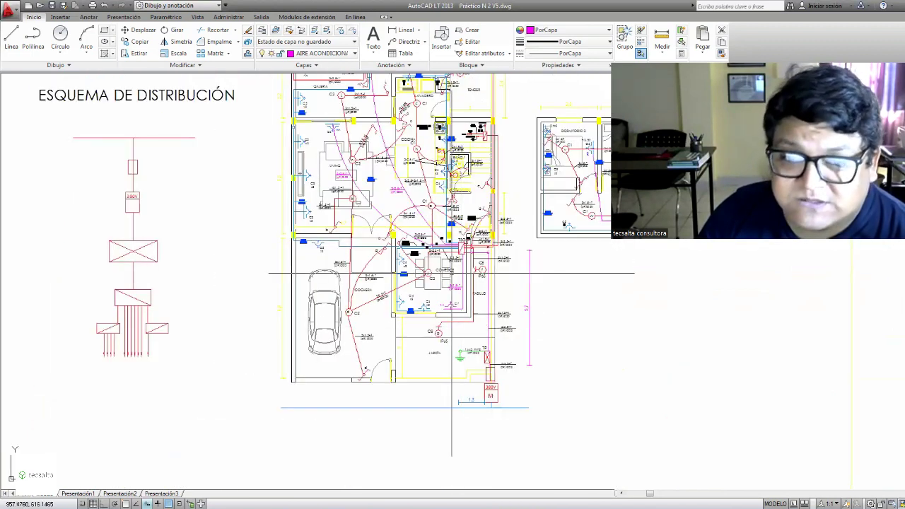
pyautogui.scroll(5, 452, 273)
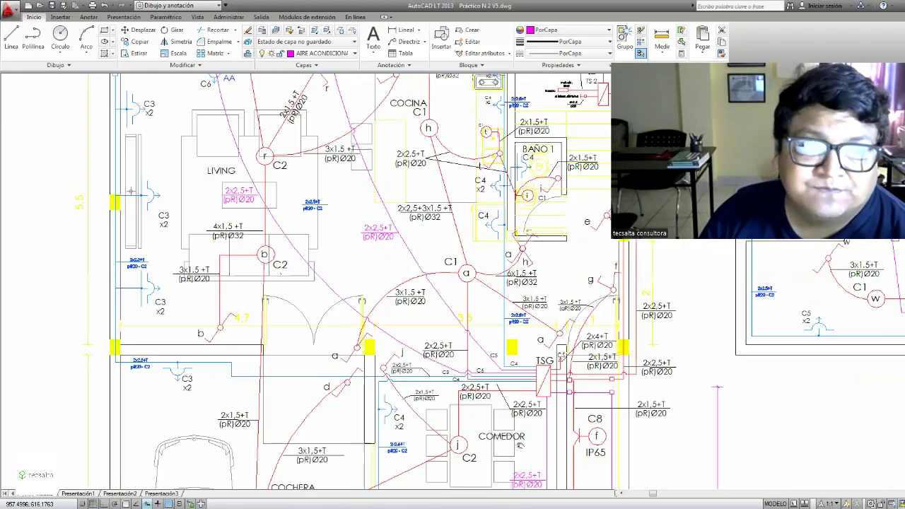
pyautogui.moveTo(424, 247)
pyautogui.mouseDown(button='middle')
pyautogui.moveTo(462, 293)
pyautogui.moveTo(466, 351)
pyautogui.mouseUp(button='middle')
pyautogui.moveTo(452, 283); pyautogui.dragTo(467, 262, button='middle')
pyautogui.scroll(-2, 463, 319)
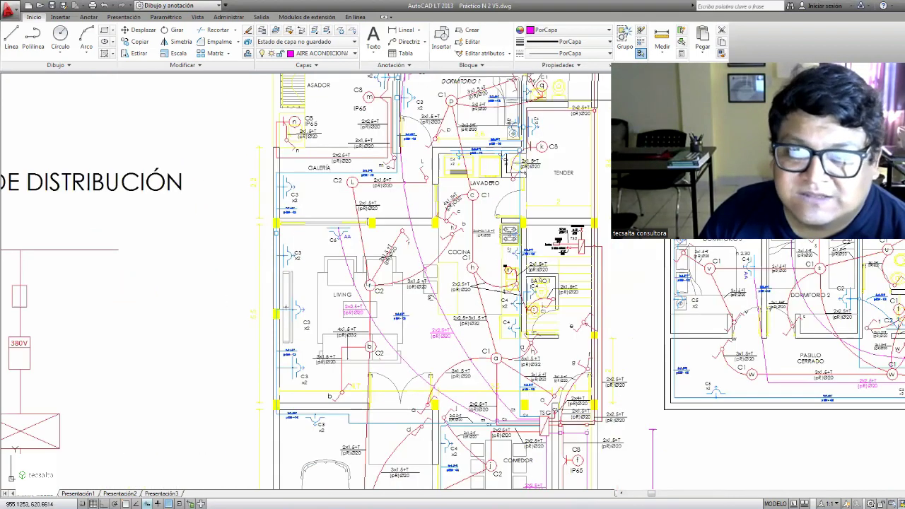
pyautogui.moveTo(462, 320); pyautogui.dragTo(361, 285, button='middle')
pyautogui.moveTo(396, 352); pyautogui.dragTo(298, 352, button='middle')
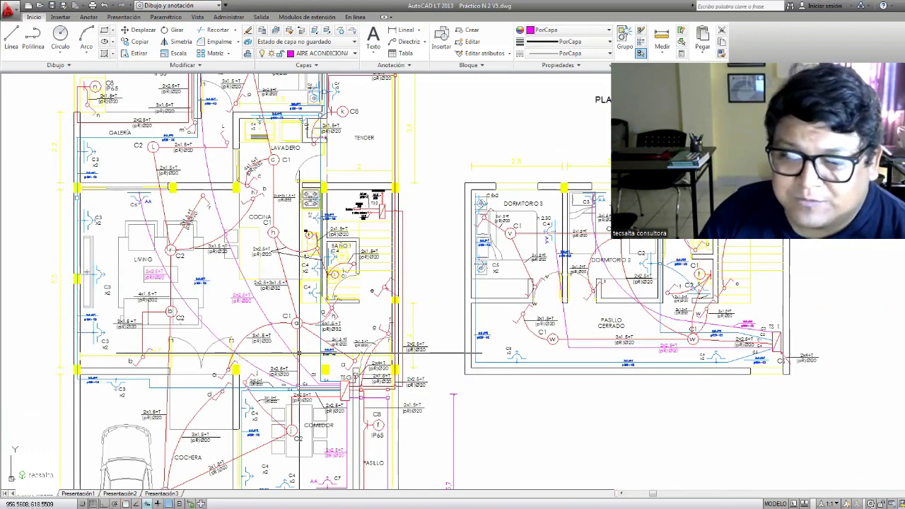
pyautogui.scroll(2, 298, 352)
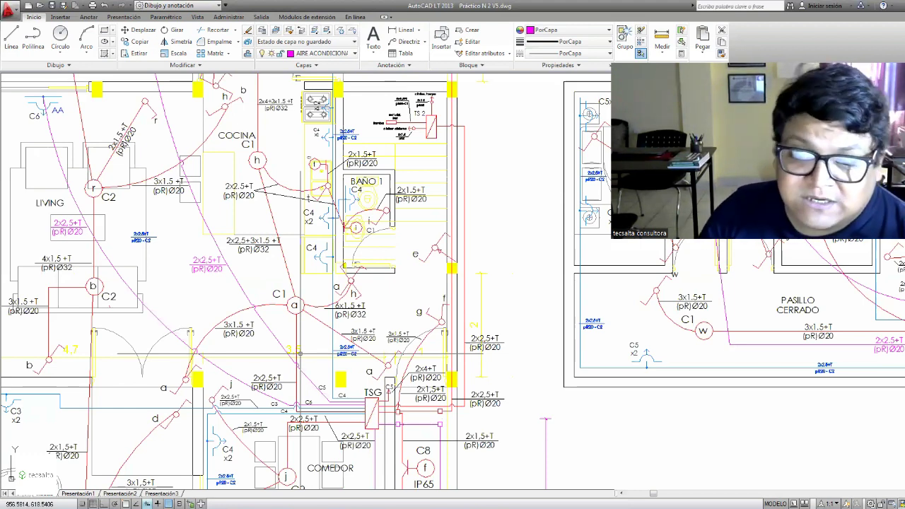
# Step: Switch to the Excel load sheet, mark T.S. 1's C5 circuit, its socket count and power with red strokes, and clear them
pyautogui.hotkey('alt', 'Tab')
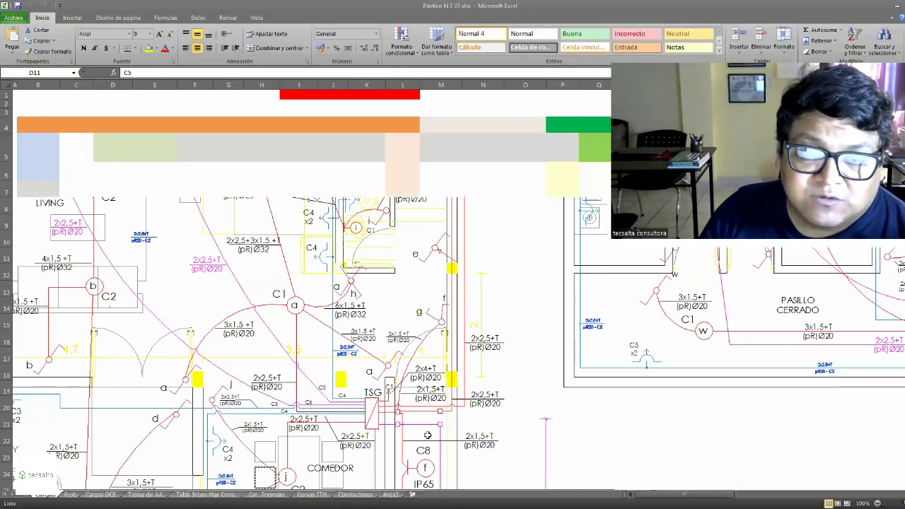
pyautogui.click(361, 371)
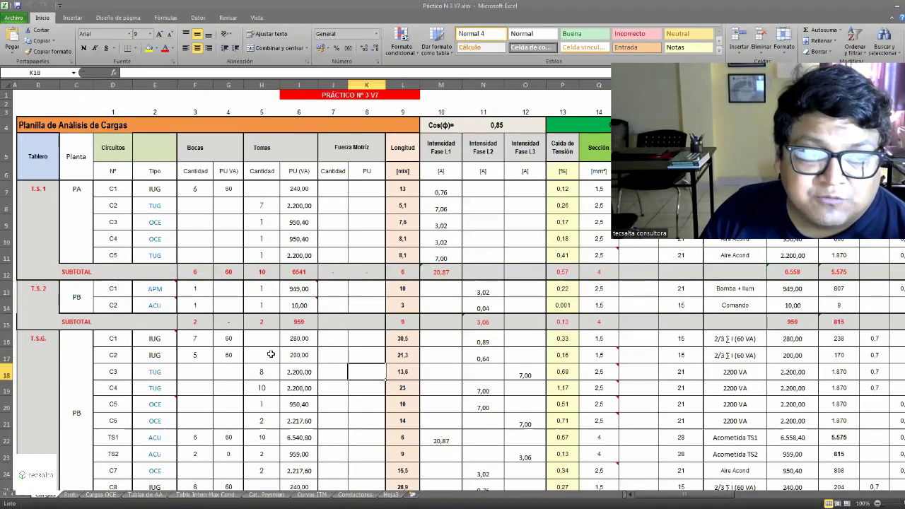
pyautogui.scroll(-2, 270, 355)
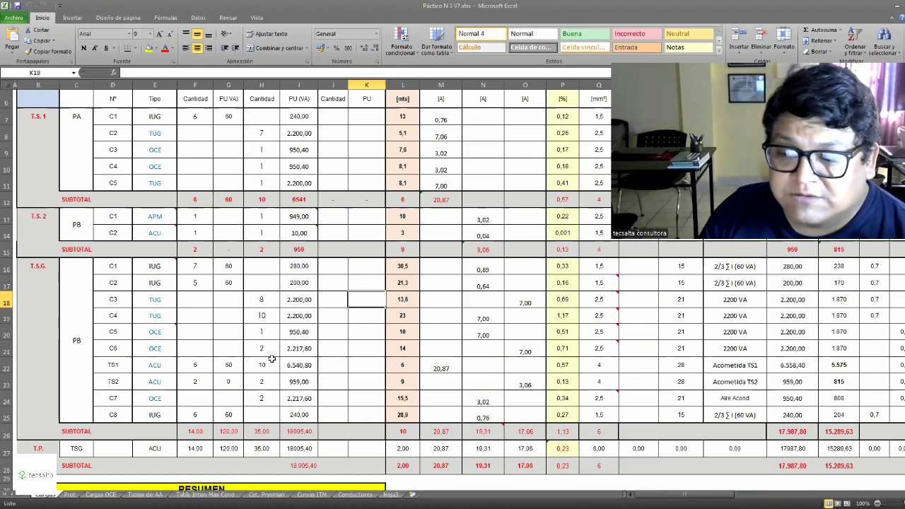
pyautogui.scroll(2, 272, 359)
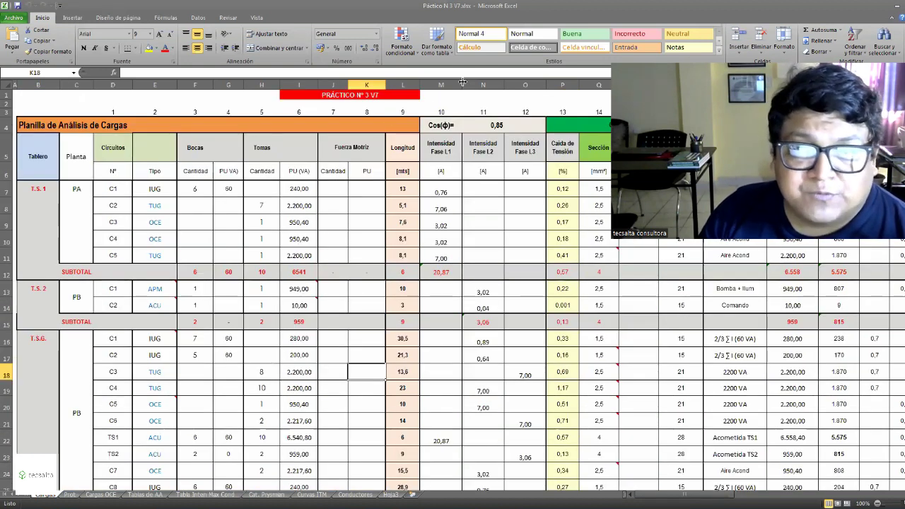
pyautogui.moveTo(113, 259); pyautogui.dragTo(205, 258)
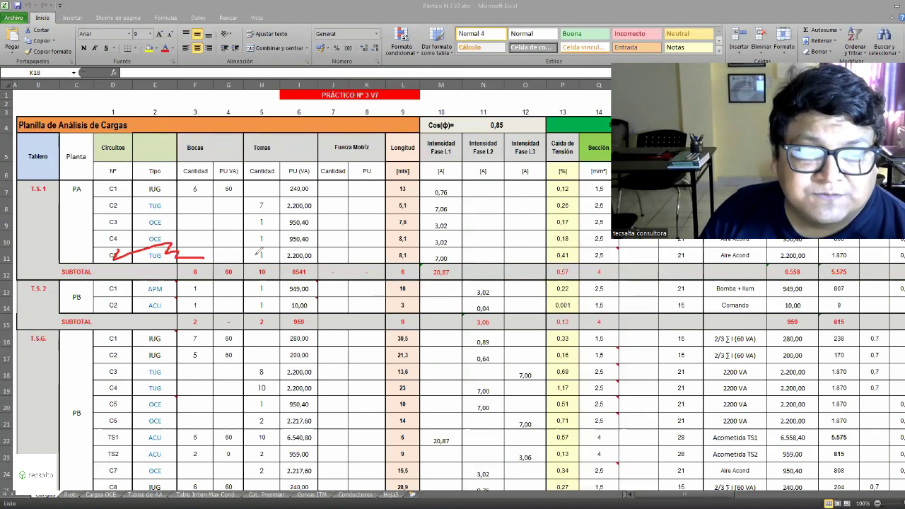
pyautogui.moveTo(263, 247)
pyautogui.mouseDown()
pyautogui.moveTo(267, 265)
pyautogui.moveTo(239, 227)
pyautogui.moveTo(258, 207)
pyautogui.moveTo(252, 212)
pyautogui.mouseUp()
pyautogui.moveTo(287, 259); pyautogui.dragTo(312, 255)
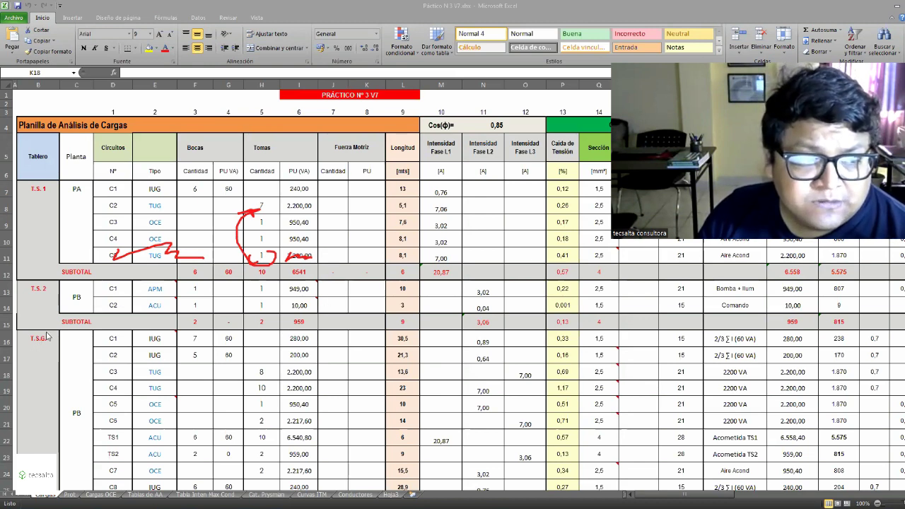
pyautogui.press('Escape')
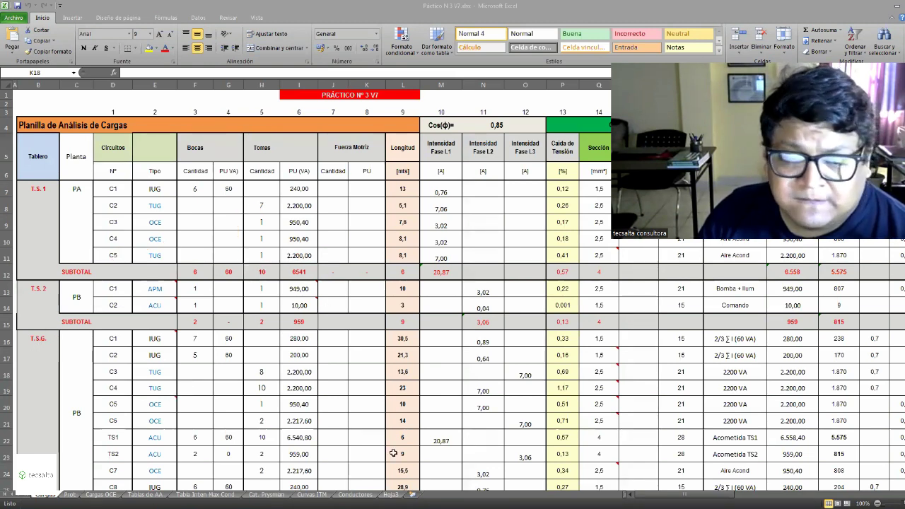
# Step: Mark the Potencia and POTENCIA MAXIMA SIMULTANEA values in the RESUMEN table with a red arrow and circle, and clear them
pyautogui.scroll(-2, 339, 417)
pyautogui.hscroll(4, 645, 494)
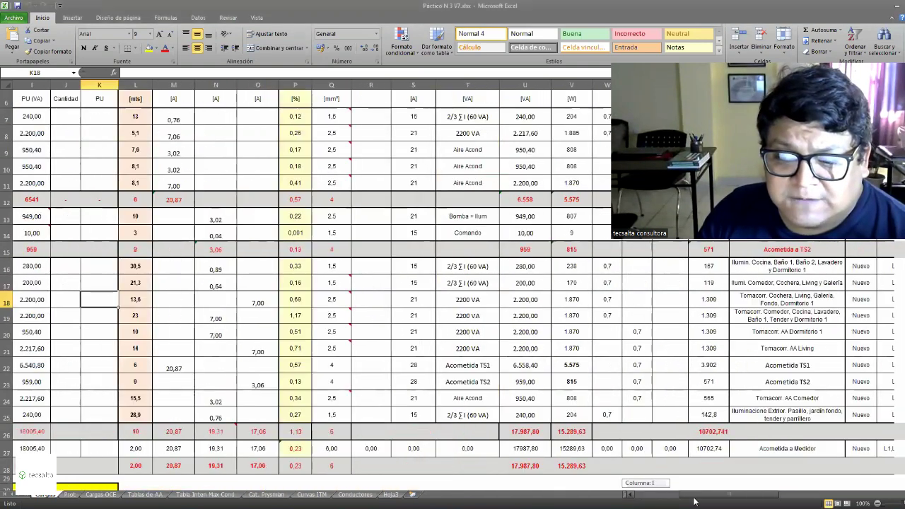
pyautogui.hscroll(-4, 375, 369)
pyautogui.scroll(-5, 375, 369)
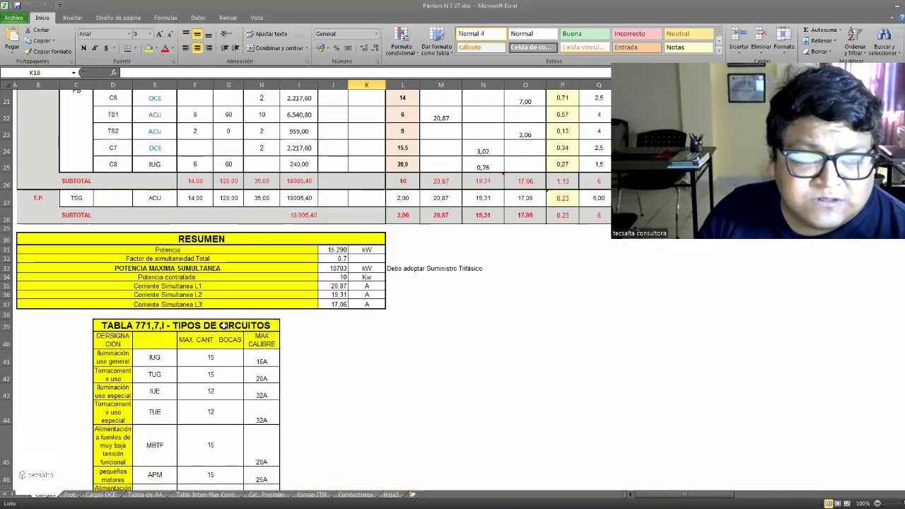
pyautogui.moveTo(335, 225)
pyautogui.mouseDown()
pyautogui.moveTo(335, 275)
pyautogui.moveTo(354, 264)
pyautogui.moveTo(348, 255)
pyautogui.moveTo(323, 275)
pyautogui.mouseUp()
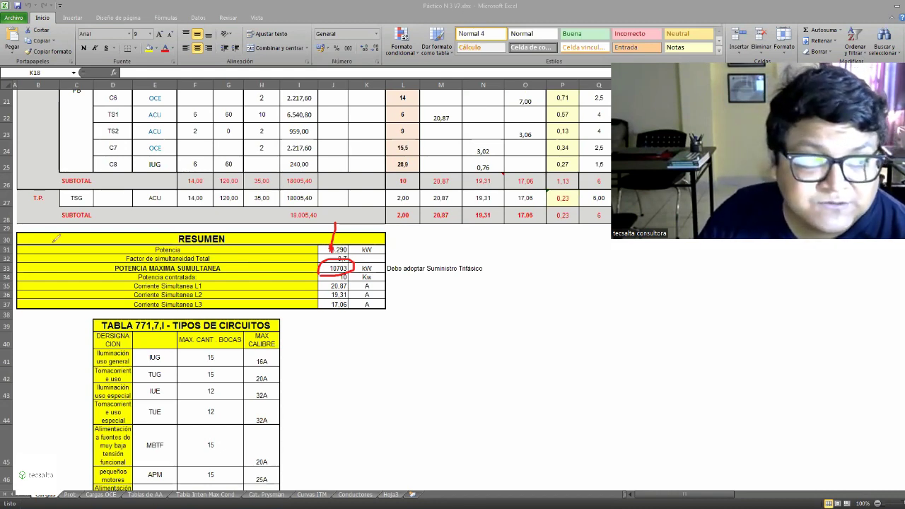
pyautogui.press('Escape')
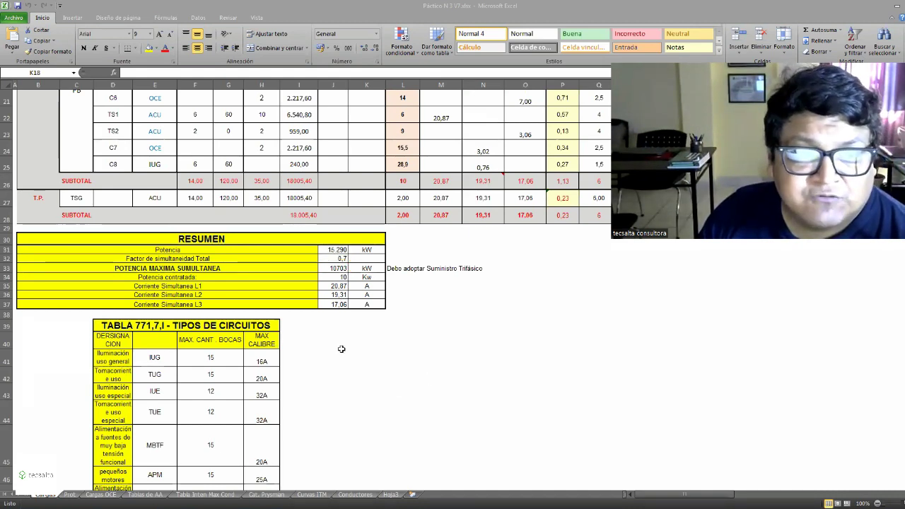
# Step: Set the PU (VA) of the Bocas for T.S. 1's circuit C1 to 40
pyautogui.scroll(7, 230, 221)
pyautogui.click(229, 189)
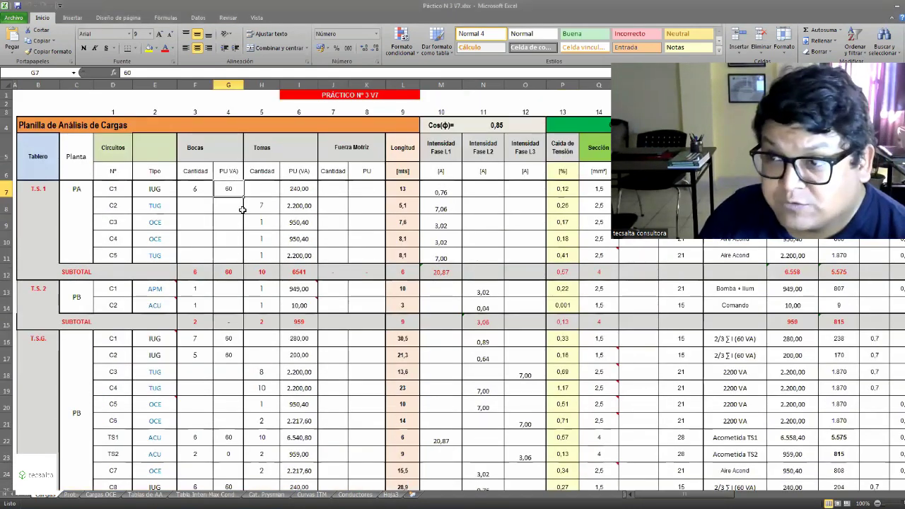
pyautogui.write('40')
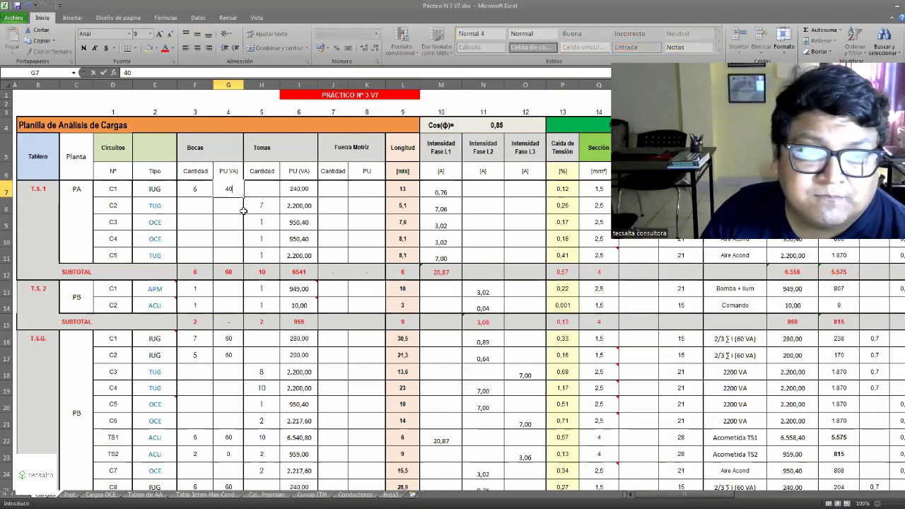
pyautogui.press('Return')
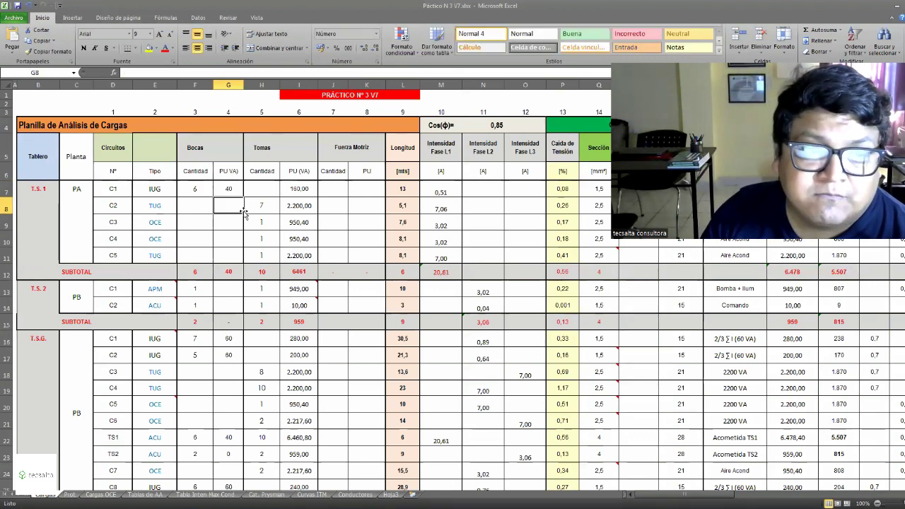
# Step: Check the PU (VA) cells of T.S.G.'s lighting circuits C1 and C2 and the subtotals of the load sheet
pyautogui.scroll(-2, 253, 276)
pyautogui.click(225, 266)
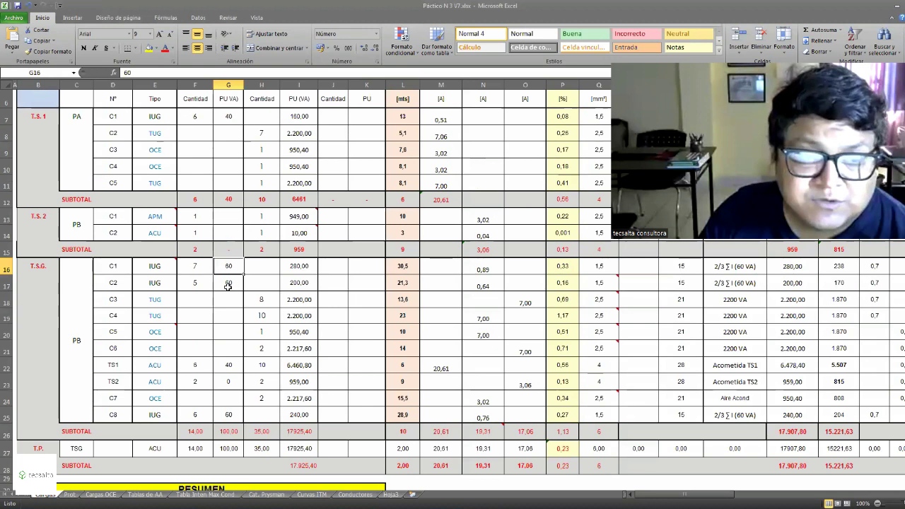
pyautogui.click(235, 280)
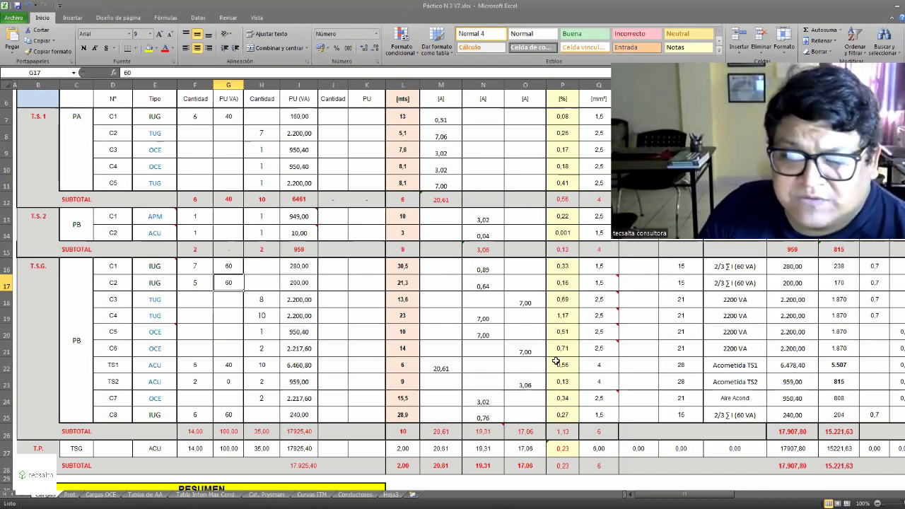
pyautogui.scroll(2, 556, 361)
pyautogui.scroll(-2, 556, 361)
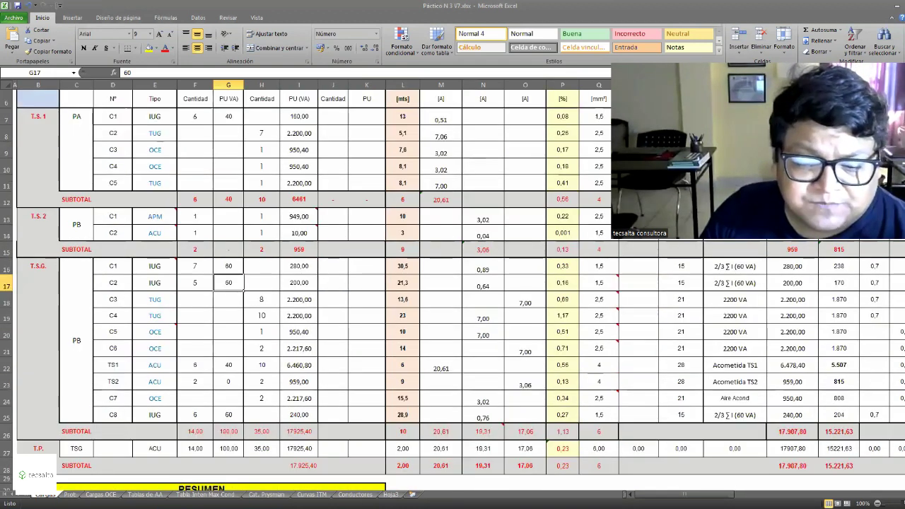
# Step: Switch to AutoCAD and bring the single-line diagram's RED AEREA DE DISTRIBUCION and meter section into view
pyautogui.hotkey('alt', 'Tab')
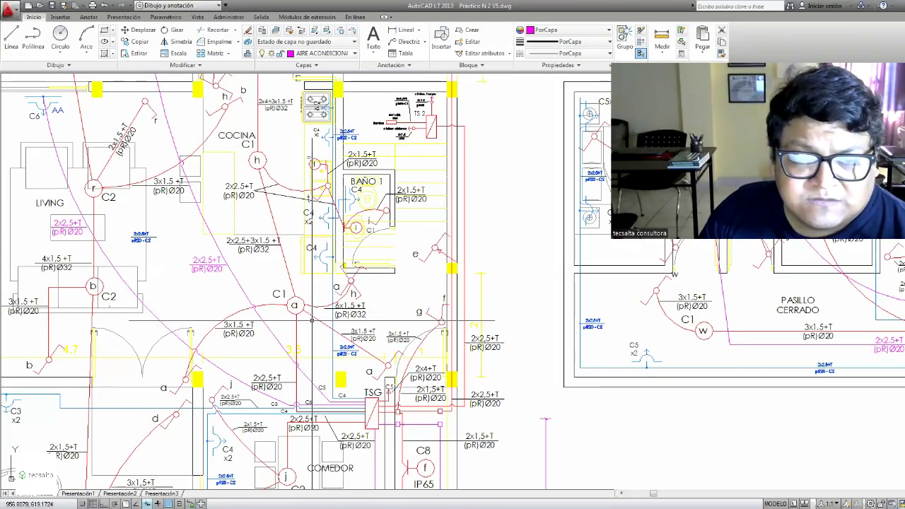
pyautogui.scroll(-5, 335, 290)
pyautogui.scroll(-2, 339, 289)
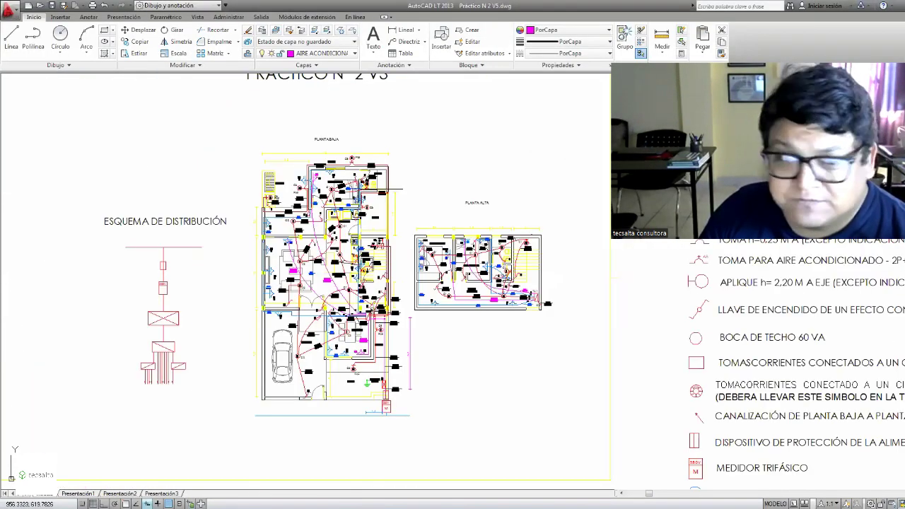
pyautogui.scroll(-2, 231, 295)
pyautogui.moveTo(231, 294)
pyautogui.mouseDown(button='middle')
pyautogui.moveTo(226, 300)
pyautogui.moveTo(580, 336)
pyautogui.moveTo(763, 373)
pyautogui.mouseUp(button='middle')
pyautogui.scroll(5, 426, 196)
pyautogui.scroll(2, 307, 272)
pyautogui.moveTo(308, 284); pyautogui.dragTo(346, 335, button='middle')
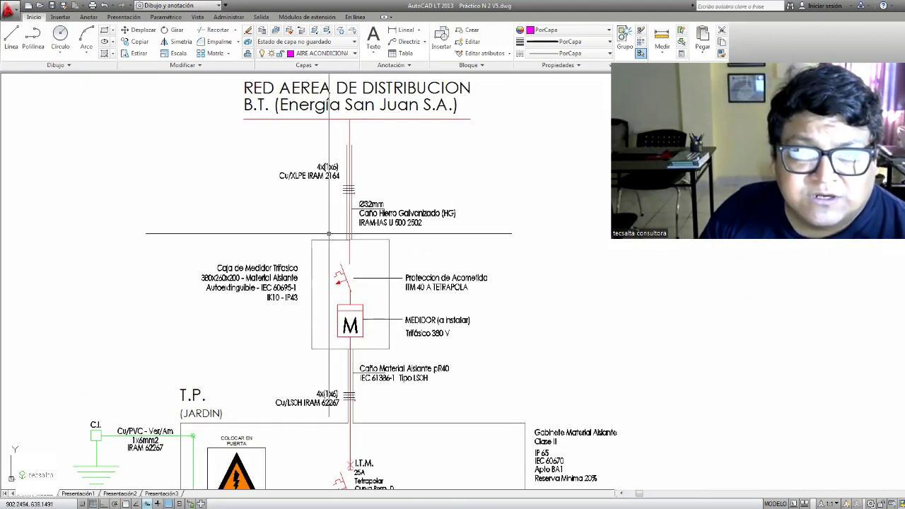
# Step: Examine the supply from the aerial network through the service protection and three-phase meter down to board T.P
pyautogui.scroll(3, 365, 103)
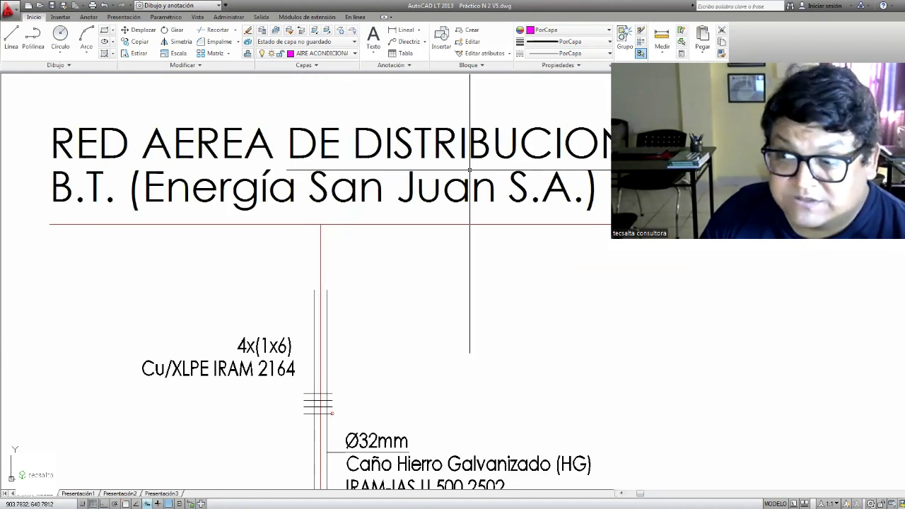
pyautogui.scroll(-3, 465, 172)
pyautogui.moveTo(416, 183); pyautogui.dragTo(416, 171, button='middle')
pyautogui.scroll(4, 407, 337)
pyautogui.moveTo(406, 337); pyautogui.dragTo(409, 171, button='middle')
pyautogui.scroll(-2, 350, 180)
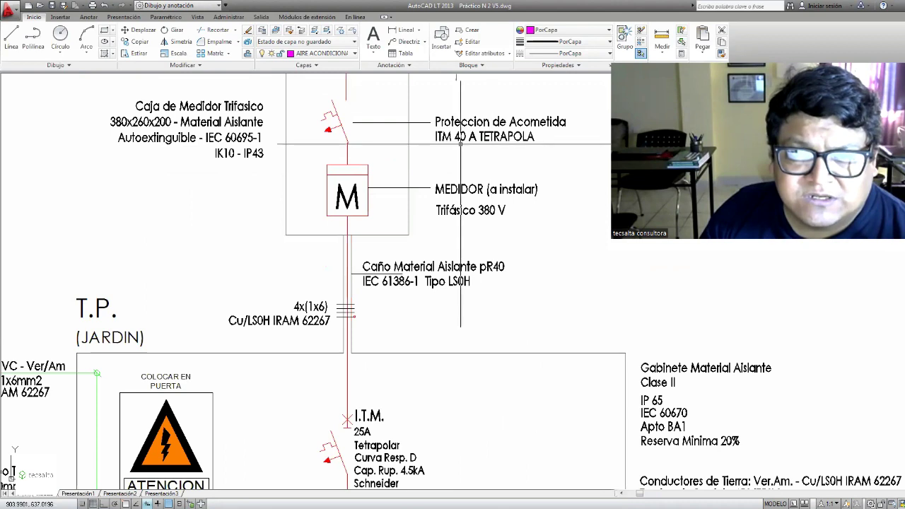
pyautogui.moveTo(364, 282); pyautogui.dragTo(380, 180, button='middle')
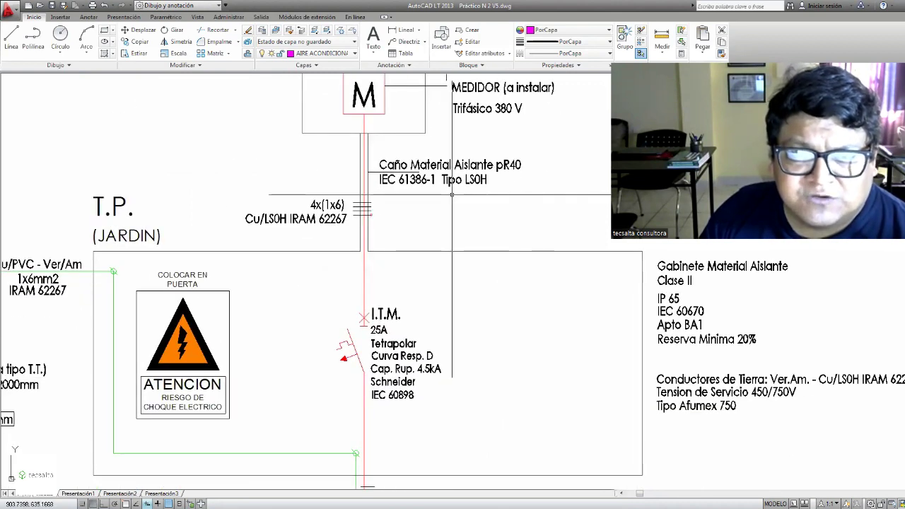
# Step: Circle the LS0H type in the Caño Material Aislante pR40 note in red and clear the marking
pyautogui.scroll(2, 416, 190)
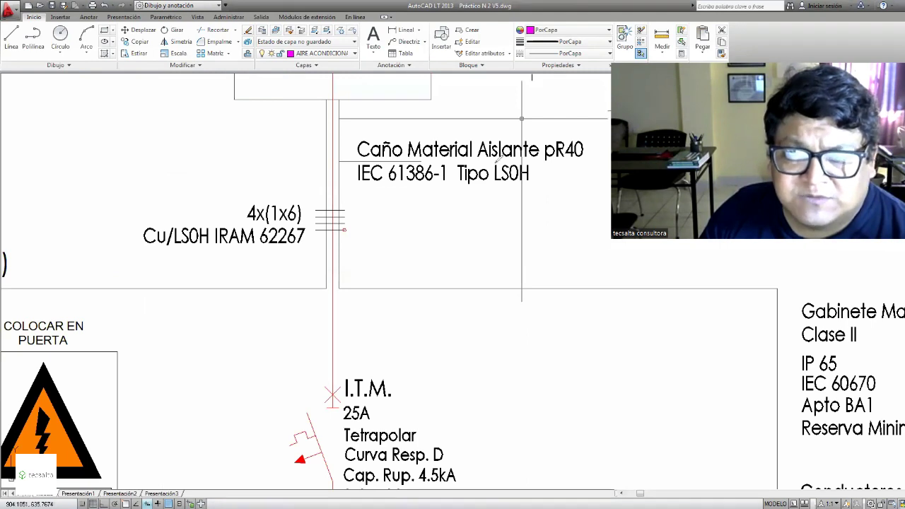
pyautogui.moveTo(497, 160); pyautogui.dragTo(526, 150)
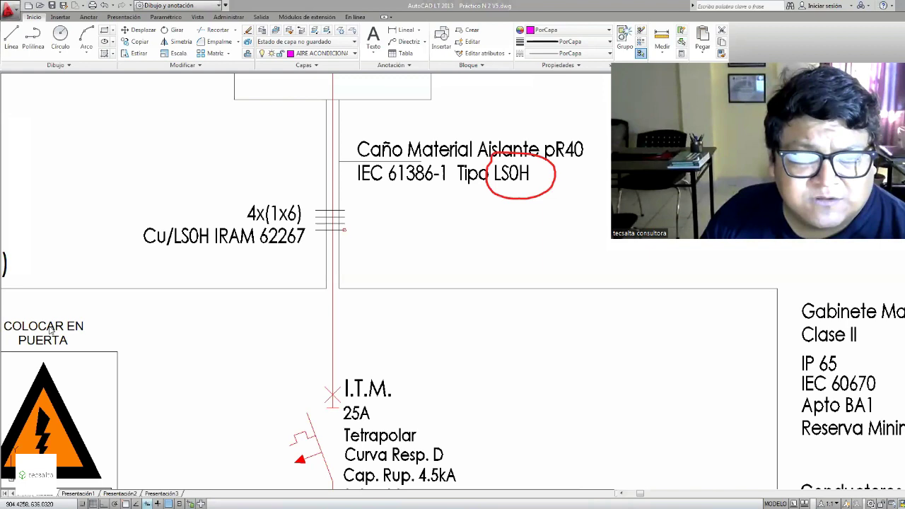
pyautogui.scroll(-1, 348, 197)
pyautogui.scroll(-1, 354, 216)
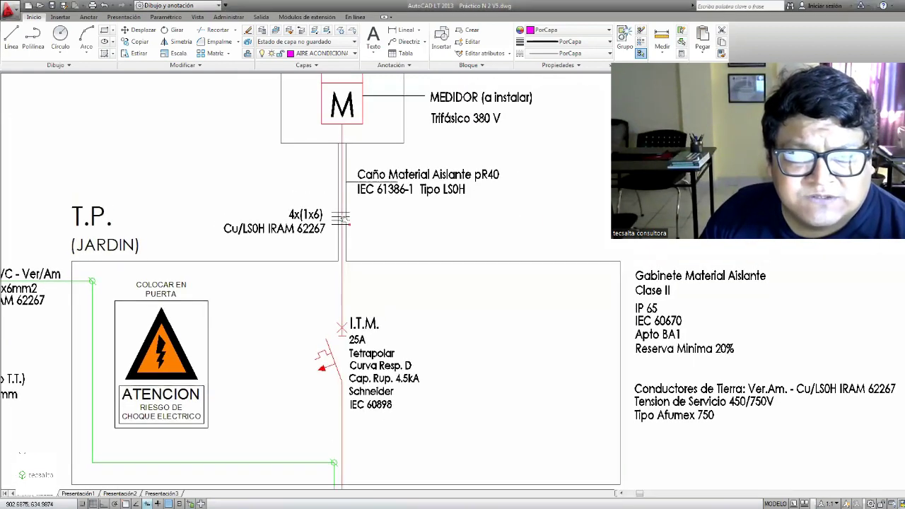
# Step: Examine board T.P.'s earthing, its 25A I.T.M. and the outgoing feeder conductor to TSG
pyautogui.moveTo(354, 212)
pyautogui.mouseDown(button='middle')
pyautogui.moveTo(364, 206)
pyautogui.moveTo(368, 268)
pyautogui.moveTo(377, 234)
pyautogui.moveTo(362, 238)
pyautogui.moveTo(330, 186)
pyautogui.moveTo(340, 138)
pyautogui.moveTo(492, 160)
pyautogui.mouseUp(button='middle')
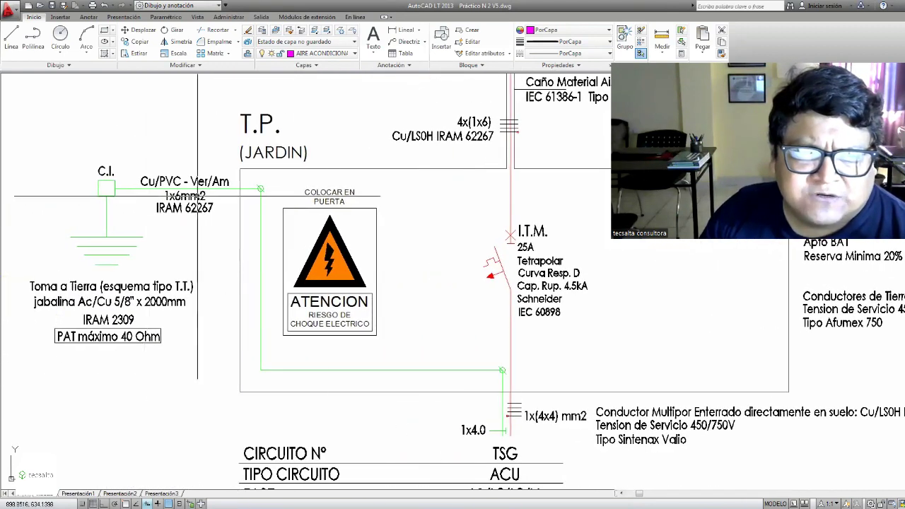
pyautogui.moveTo(487, 299)
pyautogui.mouseDown(button='middle')
pyautogui.moveTo(420, 271)
pyautogui.moveTo(364, 269)
pyautogui.mouseUp(button='middle')
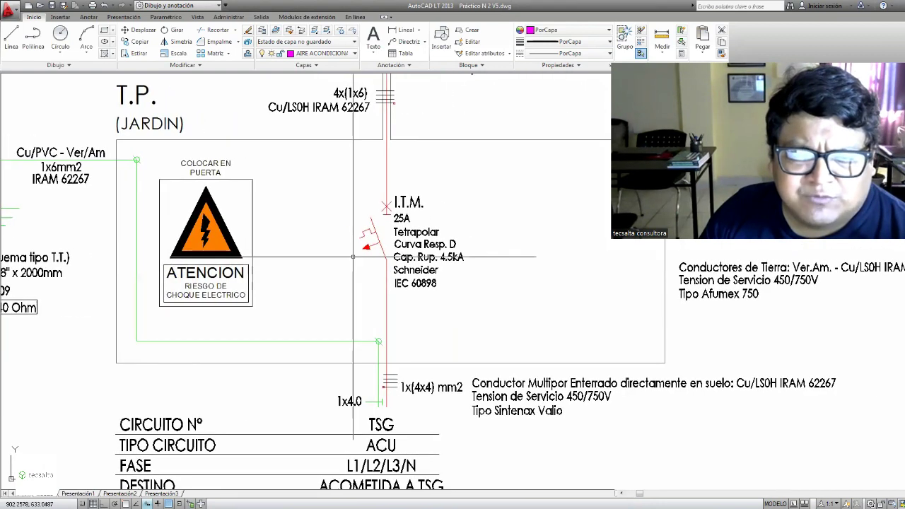
pyautogui.moveTo(461, 283)
pyautogui.mouseDown(button='middle')
pyautogui.moveTo(432, 223)
pyautogui.moveTo(376, 177)
pyautogui.mouseUp(button='middle')
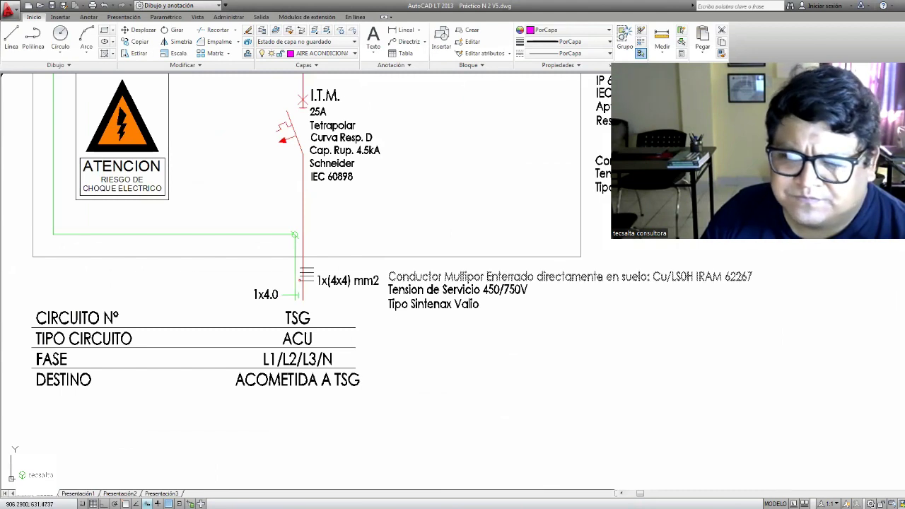
# Step: Examine board T.S.G.'s incoming feeder from T.P., its main I.T.M. and the busbar feeding the two ID devices
pyautogui.scroll(-5, 658, 306)
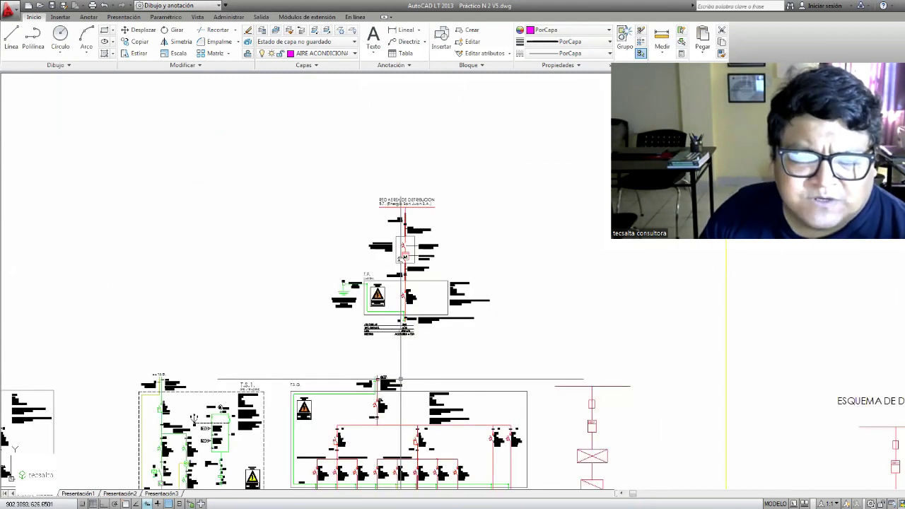
pyautogui.moveTo(400, 260); pyautogui.dragTo(407, 111, button='middle')
pyautogui.scroll(4, 382, 213)
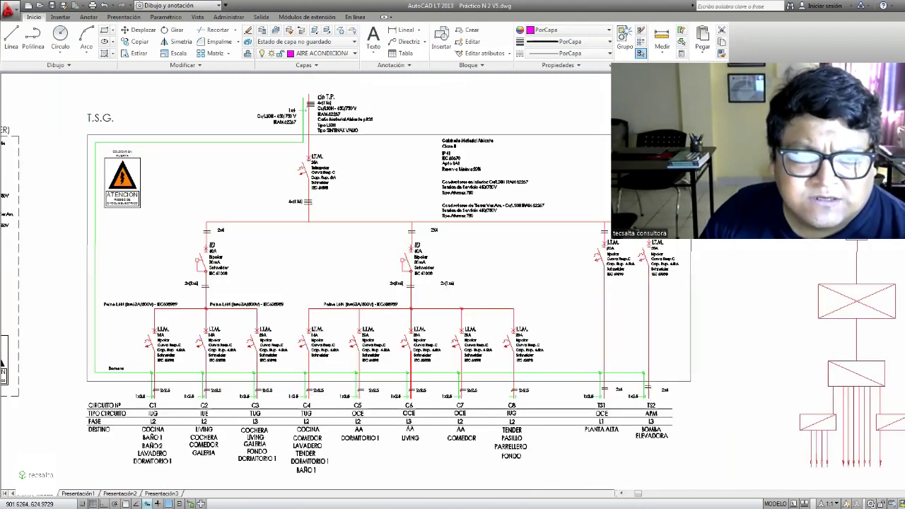
pyautogui.scroll(4, 304, 163)
pyautogui.moveTo(304, 149); pyautogui.dragTo(323, 217, button='middle')
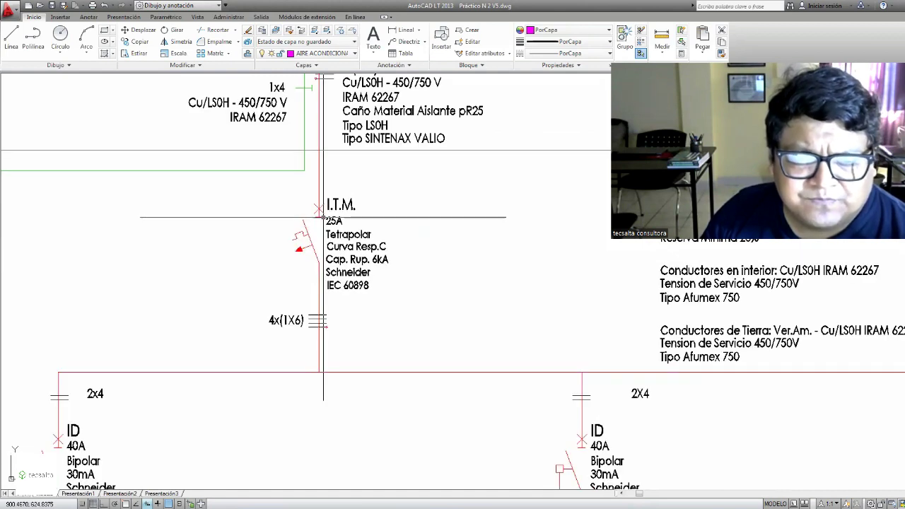
pyautogui.scroll(-2, 325, 220)
pyautogui.moveTo(330, 316); pyautogui.dragTo(313, 265, button='middle')
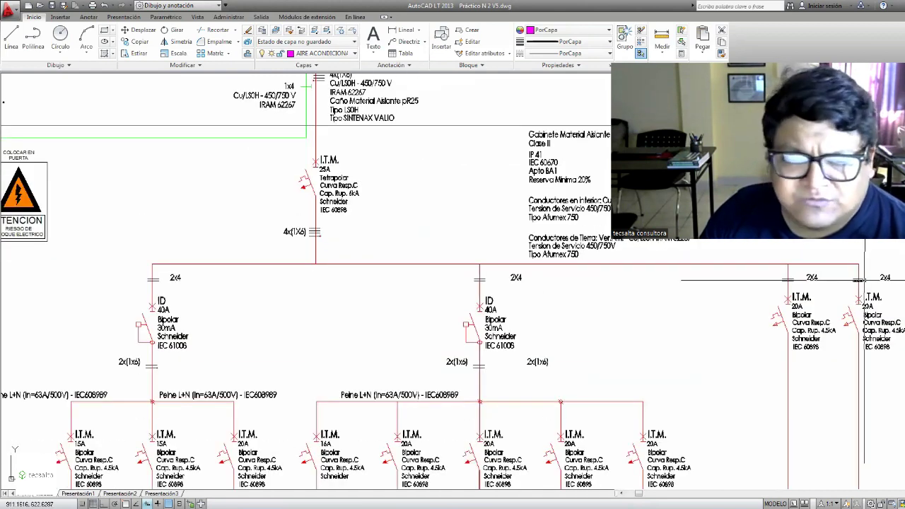
# Step: Inspect T.S.G.'s outgoing circuits TS1 Planta Alta and TS2 Bomba Elevadora, including their bipolar I.T.M. breakers and conductors
pyautogui.scroll(2, 351, 404)
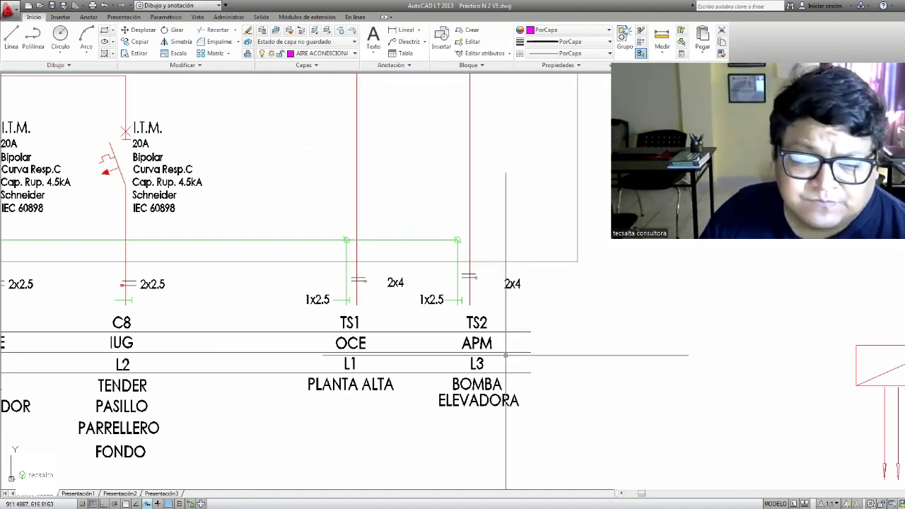
pyautogui.moveTo(421, 178); pyautogui.dragTo(432, 231, button='middle')
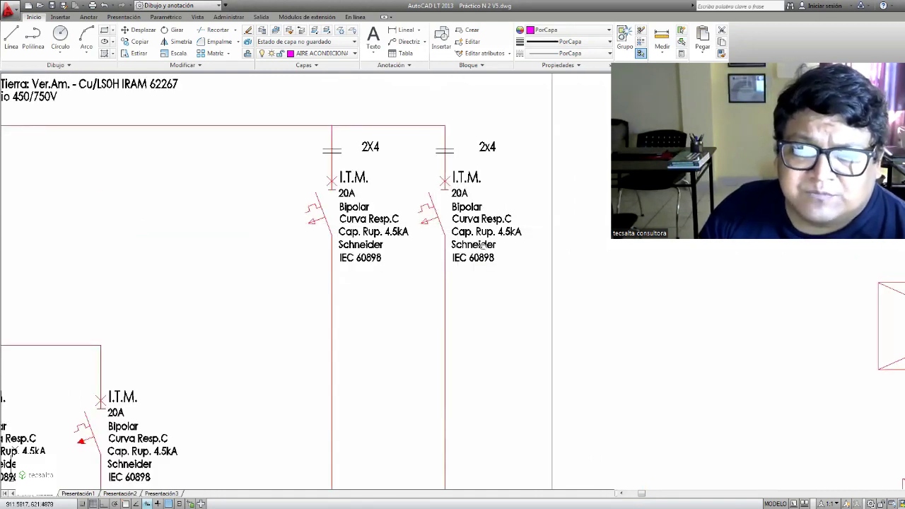
pyautogui.scroll(2, 499, 226)
pyautogui.scroll(-5, 521, 232)
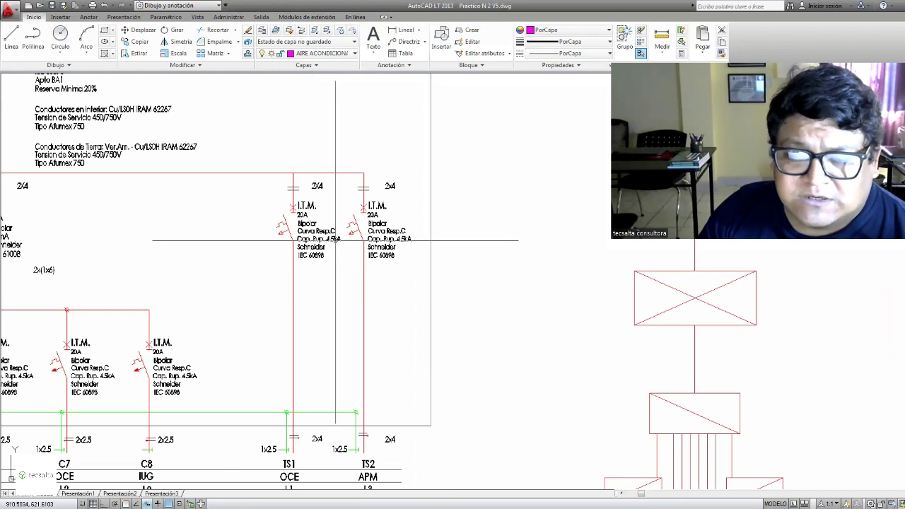
# Step: Bring the sectional board diagrams beside T.S.G. and the transformer supply sketch below them into view
pyautogui.scroll(-2, 367, 334)
pyautogui.moveTo(247, 304); pyautogui.dragTo(367, 334, button='middle')
pyautogui.scroll(-3, 367, 334)
pyautogui.scroll(2, 307, 283)
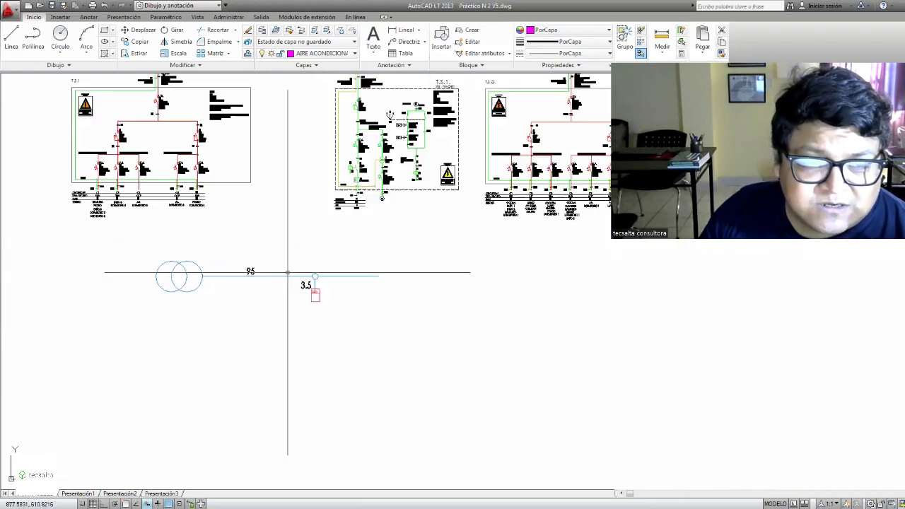